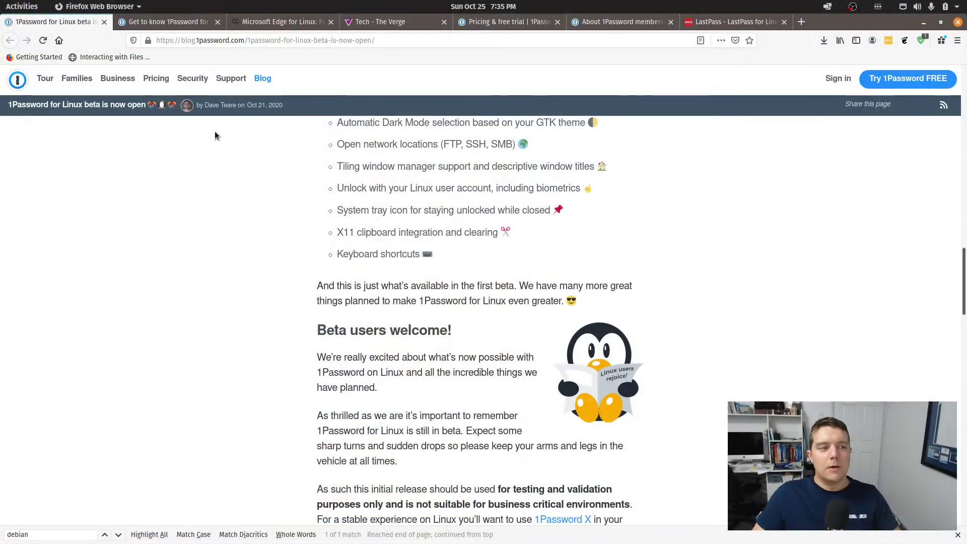
# Scroll through the 1Password for Linux beta announcement, dismissing the menus that popped open
pyautogui.scroll(10, 273, 242)
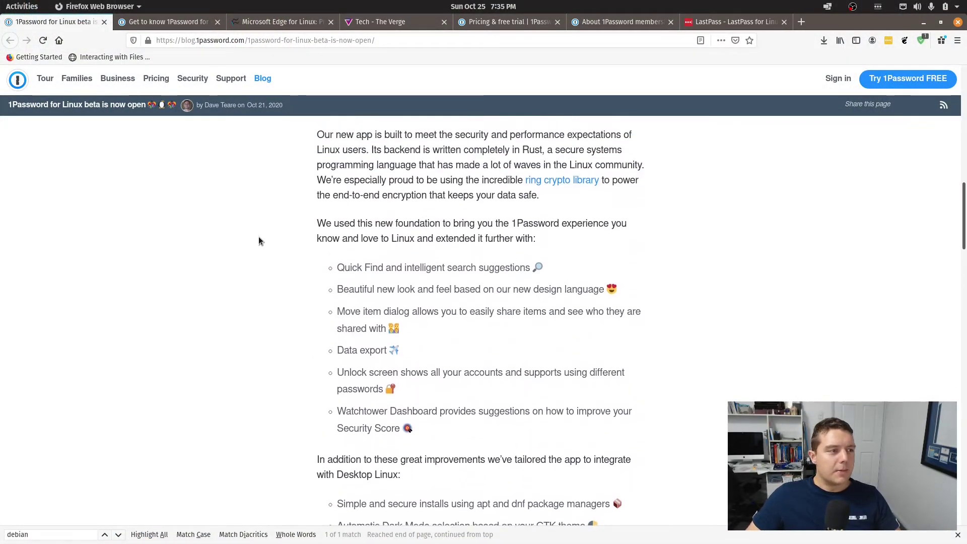
pyautogui.scroll(5, 257, 242)
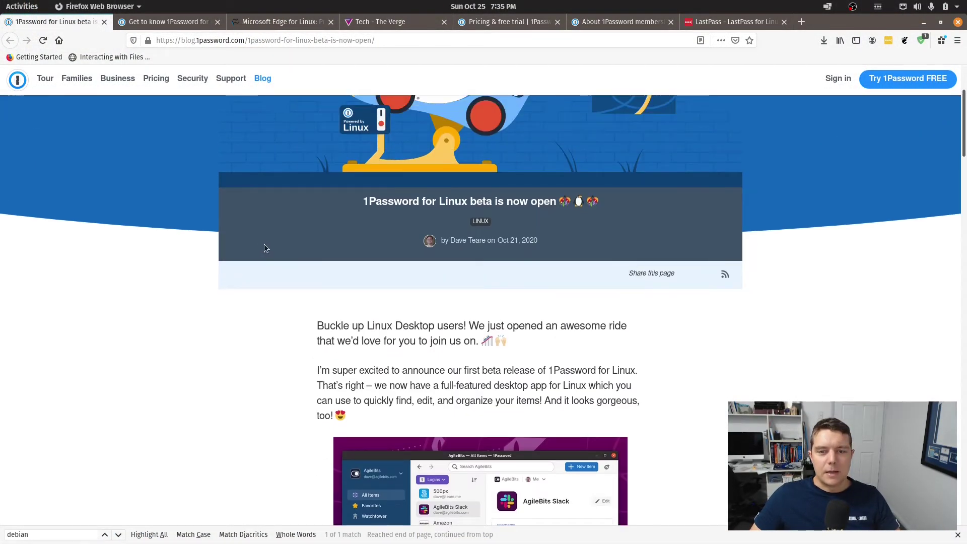
pyautogui.scroll(-1, 262, 247)
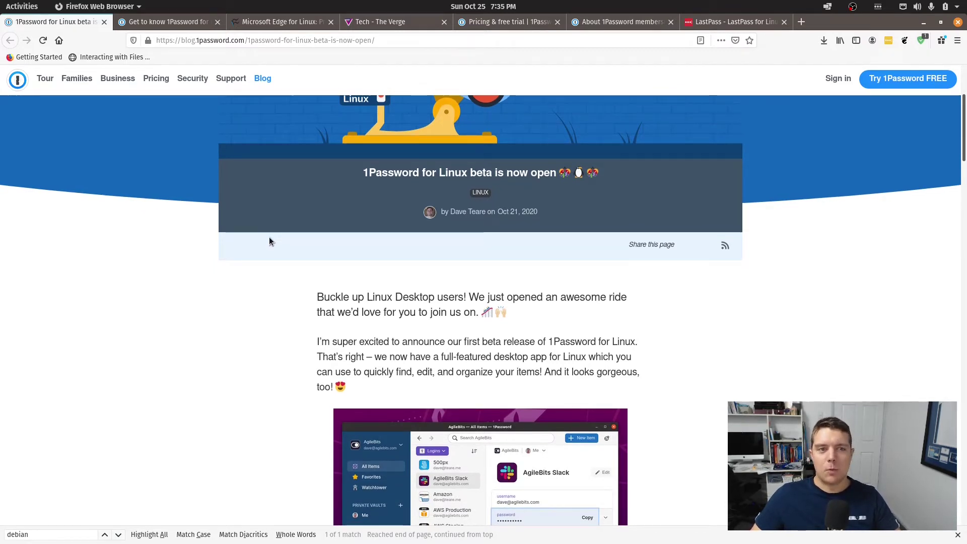
pyautogui.hotkey('alt', 's')
pyautogui.click(274, 309)
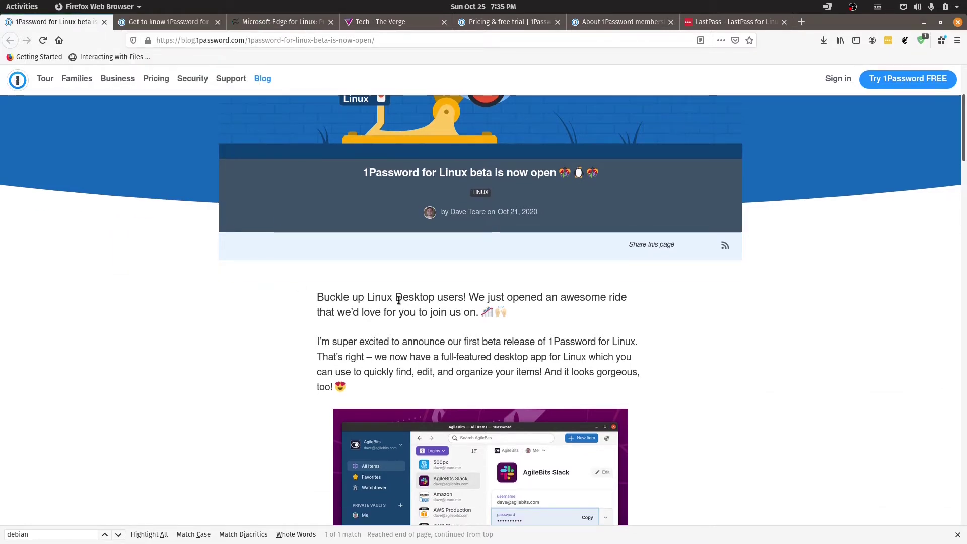
pyautogui.scroll(-2, 315, 297)
pyautogui.scroll(3, 319, 302)
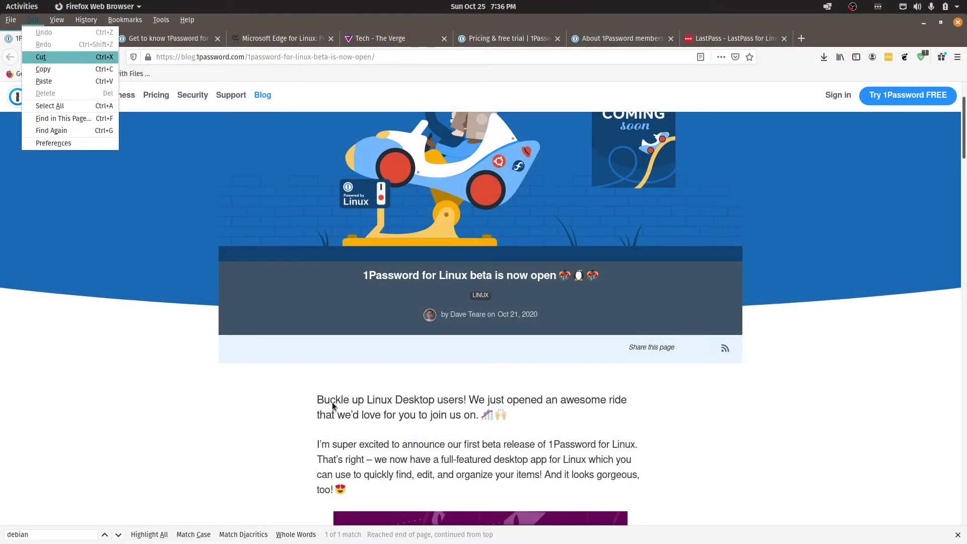
pyautogui.press('Escape')
pyautogui.scroll(-2, 297, 410)
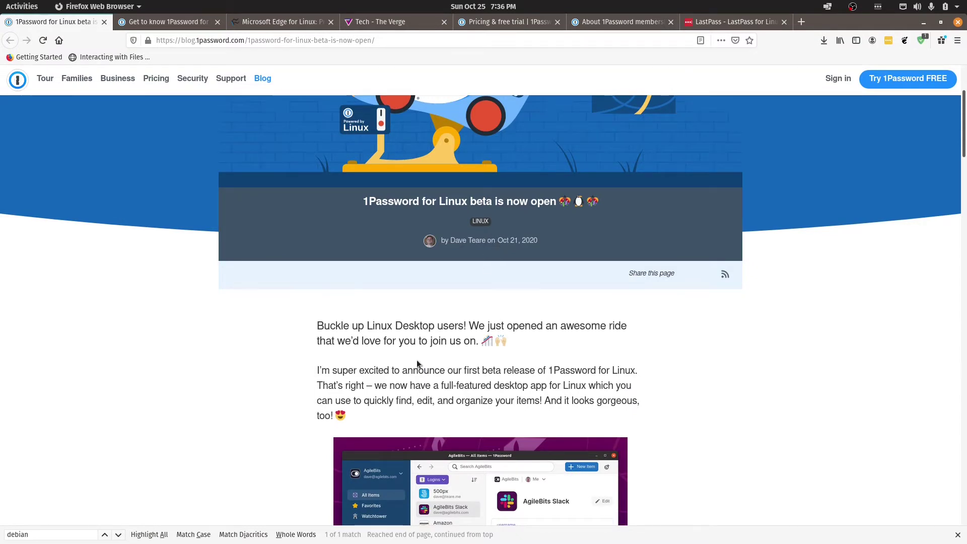
pyautogui.scroll(-6, 307, 370)
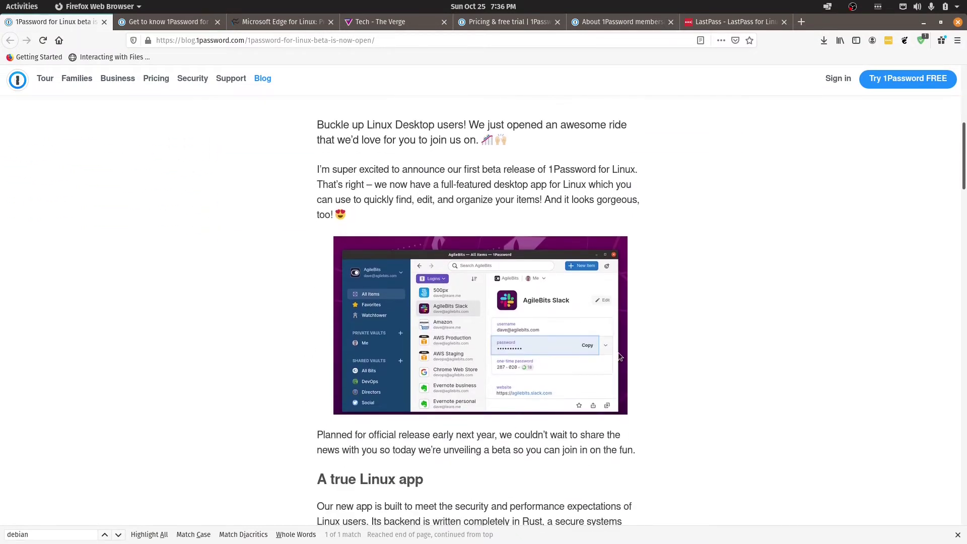
pyautogui.scroll(-4, 479, 349)
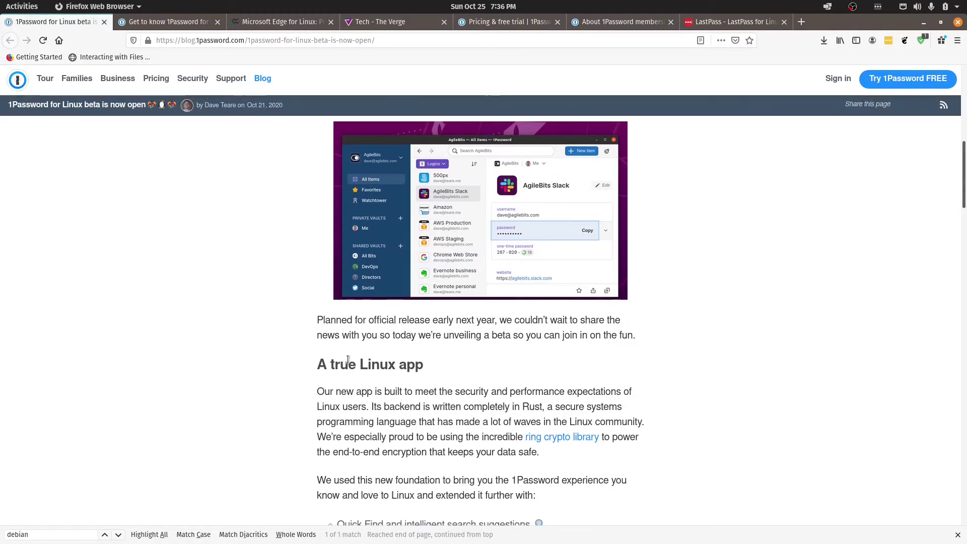
# Switch to the Get to know 1Password for Linux page and launch a terminal from the dock
pyautogui.click(177, 22)
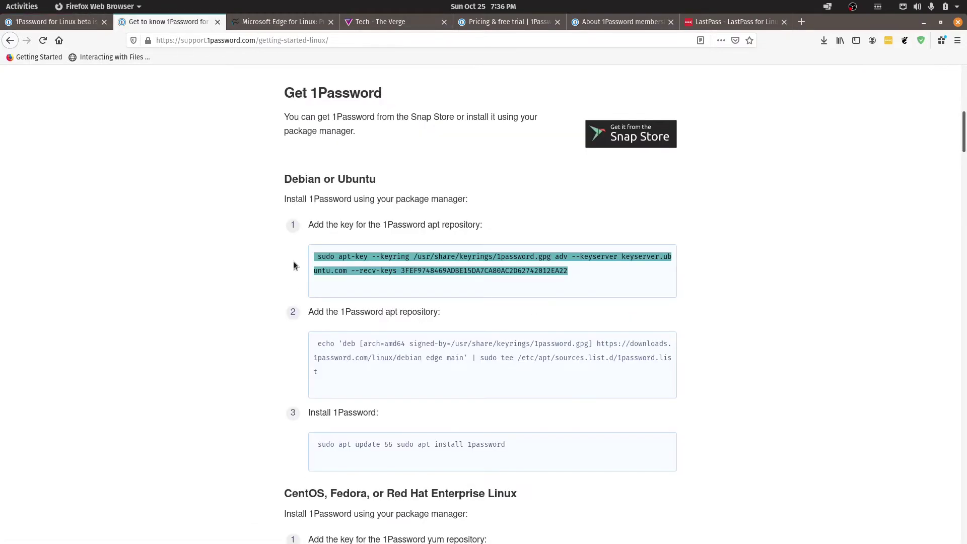
pyautogui.press('super')
pyautogui.press('super')
pyautogui.click(273, 214)
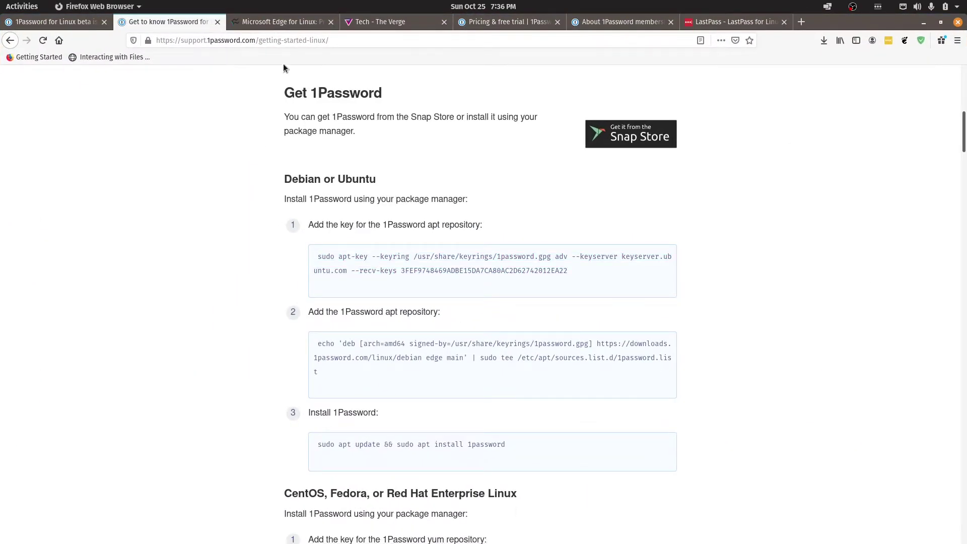
pyautogui.click(351, 36)
pyautogui.moveTo(351, 36); pyautogui.dragTo(176, 33)
pyautogui.click(228, 401)
pyautogui.press('super')
pyautogui.click(127, 530)
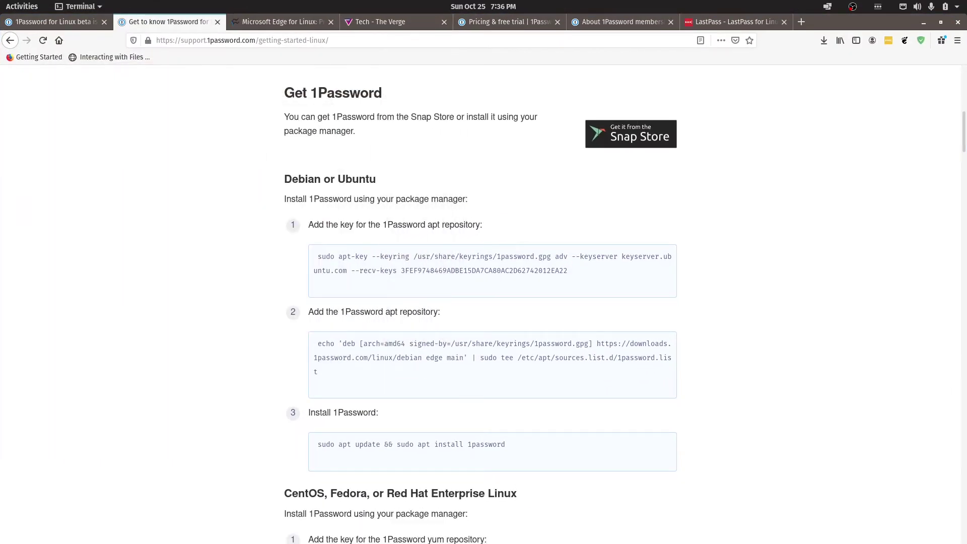
# Import the 1Password signing key by running the copied apt-key command with sudo
pyautogui.moveTo(557, 267); pyautogui.dragTo(408, 262)
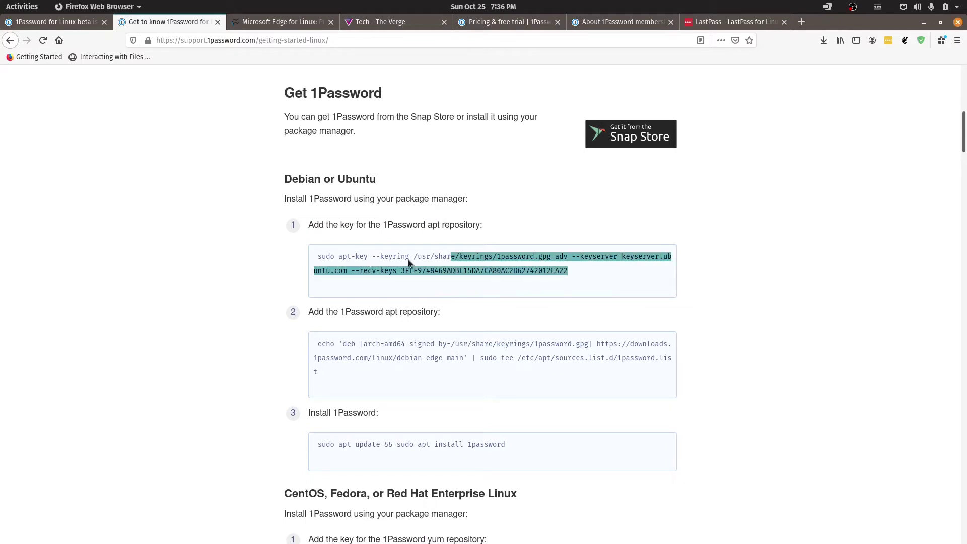
pyautogui.rightClick(316, 263)
pyautogui.click(334, 265)
pyautogui.hotkey('alt', 'Tab')
pyautogui.moveTo(32, 186); pyautogui.dragTo(644, 123)
pyautogui.rightClick(554, 215)
pyautogui.click(586, 246)
pyautogui.press('Return')
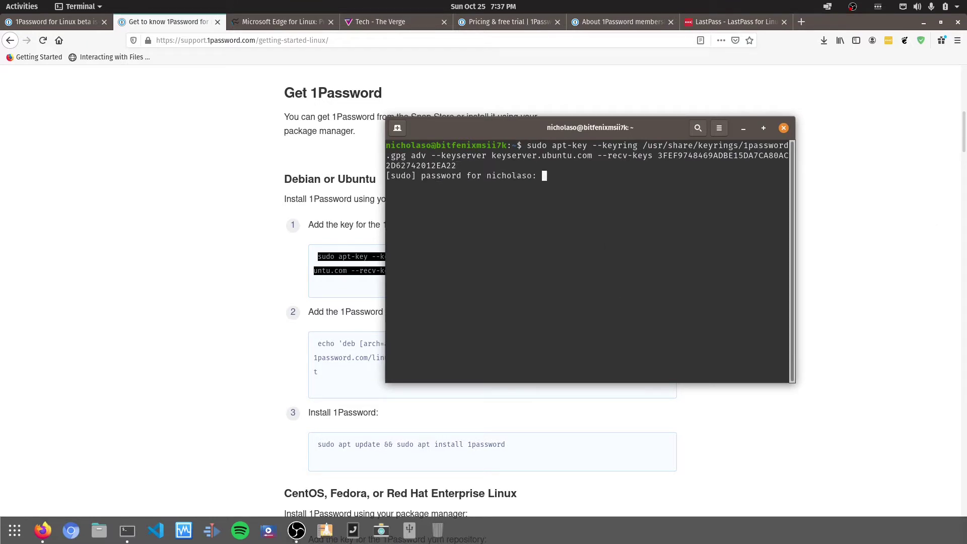
pyautogui.press('Return')
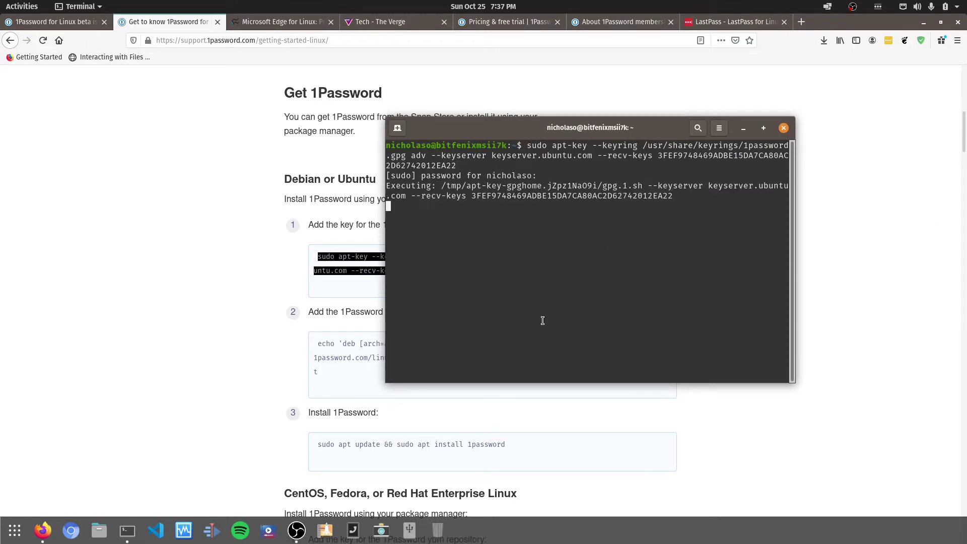
# Paste the echo command that adds the 1Password apt repository into the terminal
pyautogui.click(341, 321)
pyautogui.moveTo(318, 344); pyautogui.dragTo(352, 372)
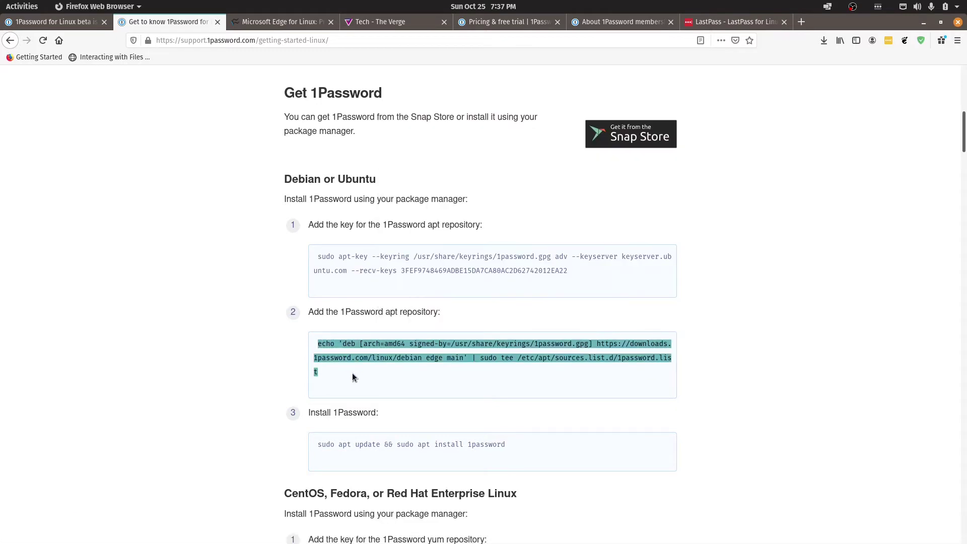
pyautogui.rightClick(373, 370)
pyautogui.click(389, 372)
pyautogui.hotkey('alt', 'Tab')
pyautogui.rightClick(656, 290)
pyautogui.click(682, 325)
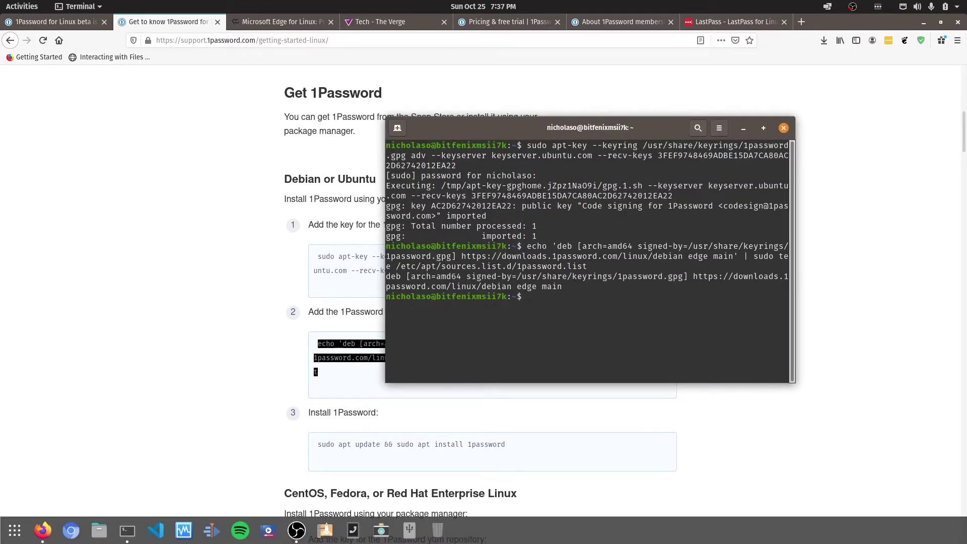
# Run 'sudo apt update && sudo apt install 1password' and confirm the install with Y
pyautogui.tripleClick(476, 449)
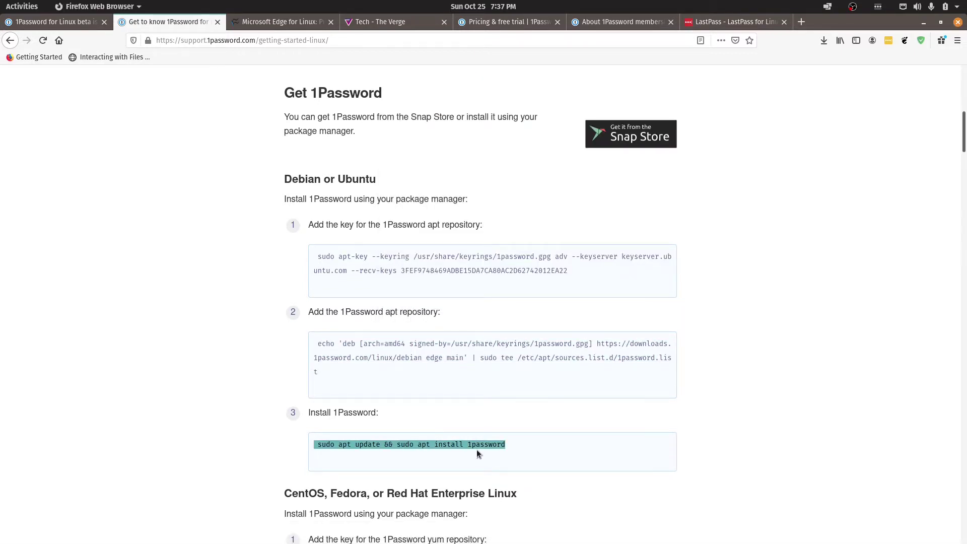
pyautogui.rightClick(477, 449)
pyautogui.click(537, 345)
pyautogui.hotkey('alt', 'Tab')
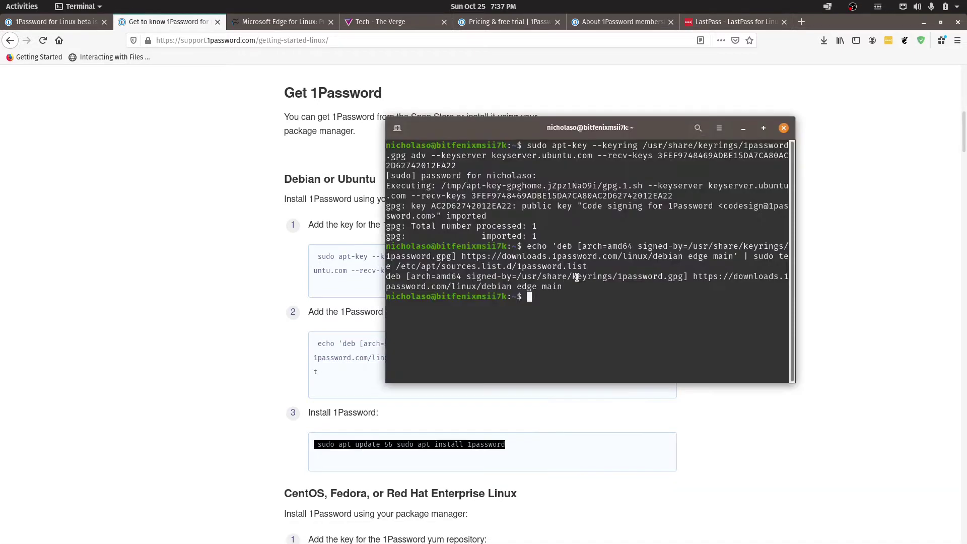
pyautogui.rightClick(597, 279)
pyautogui.click(614, 310)
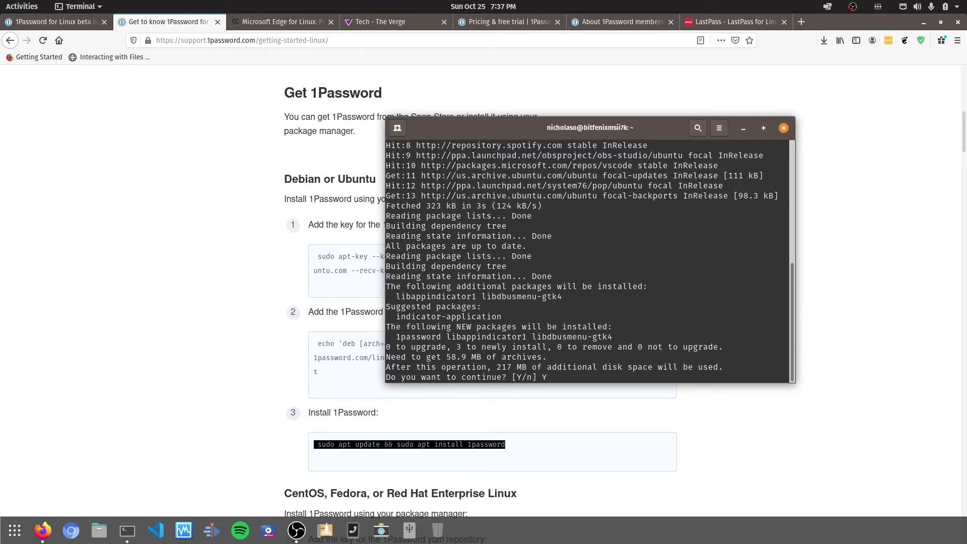
pyautogui.press('Return')
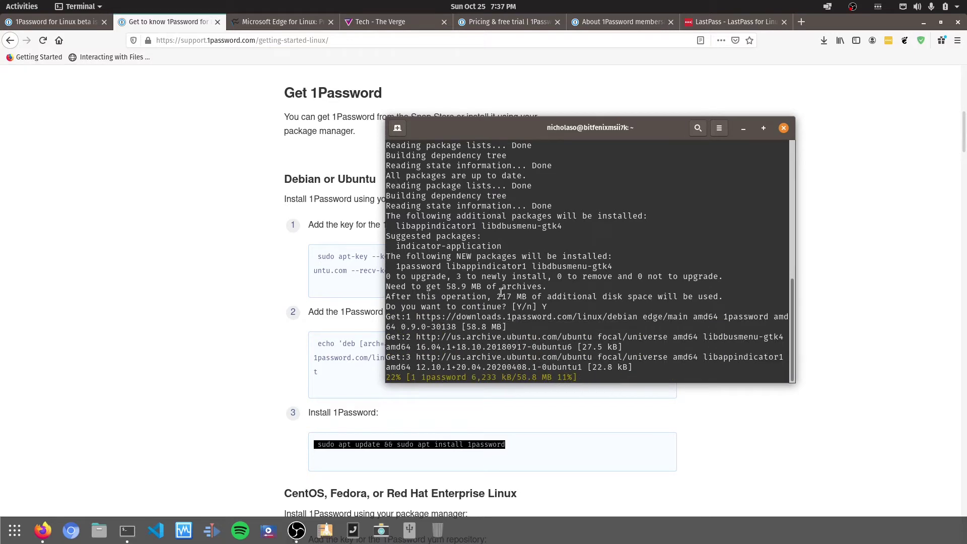
# Inspect the download size and 217 MB disk space lines in the install output
pyautogui.moveTo(488, 290); pyautogui.dragTo(598, 299)
pyautogui.click(662, 306)
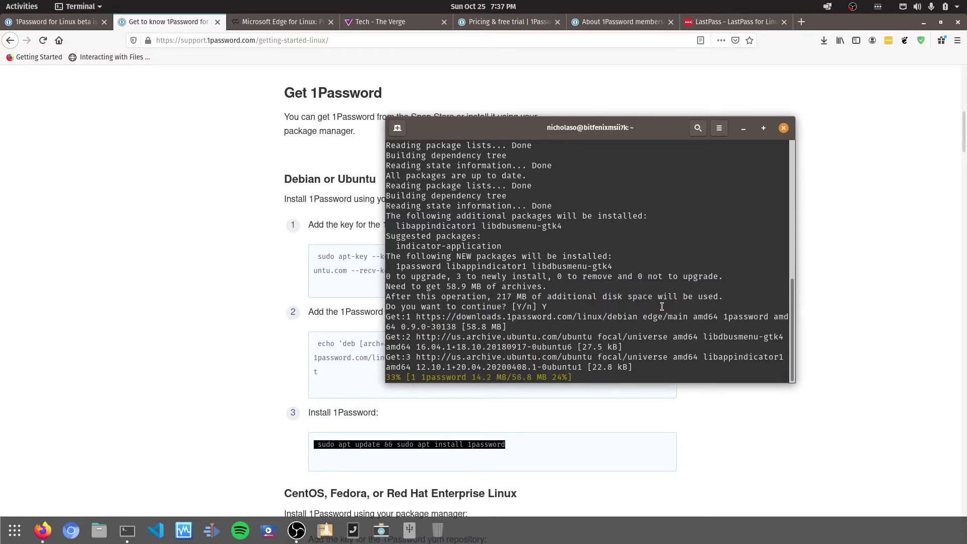
pyautogui.tripleClick(538, 296)
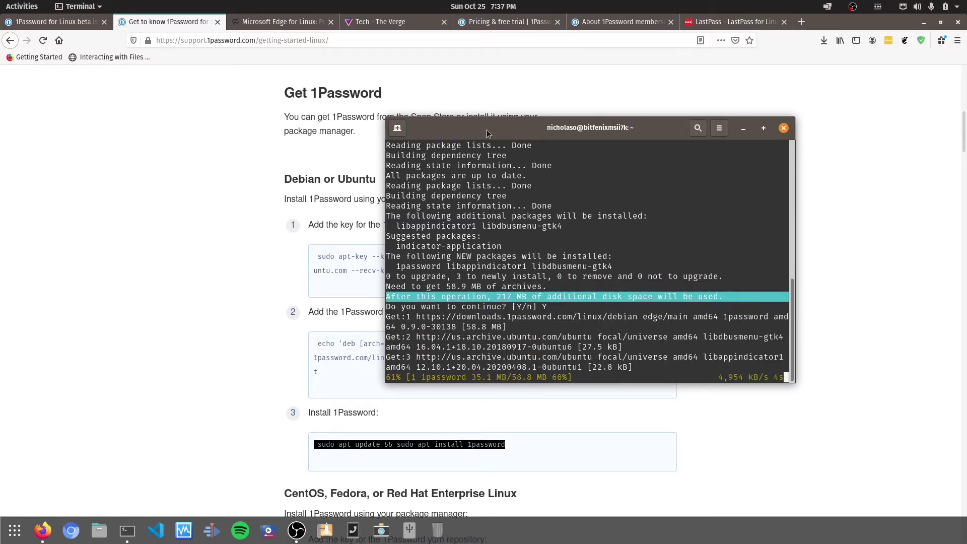
pyautogui.moveTo(477, 129); pyautogui.dragTo(93, 130)
pyautogui.click(193, 89)
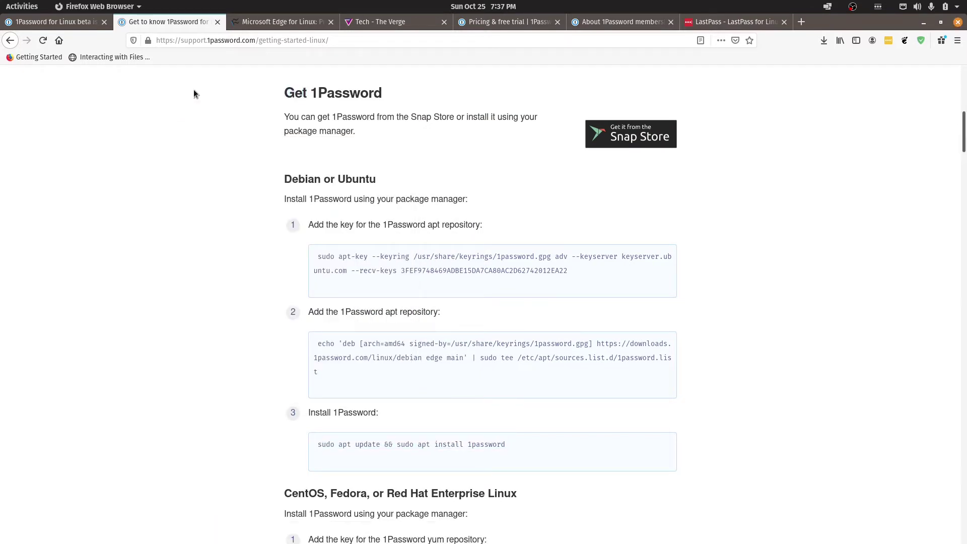
# Check the finished install in the terminal, then open the pricing page's Personal & Family plans
pyautogui.click(77, 22)
pyautogui.hotkey('alt', 'Tab')
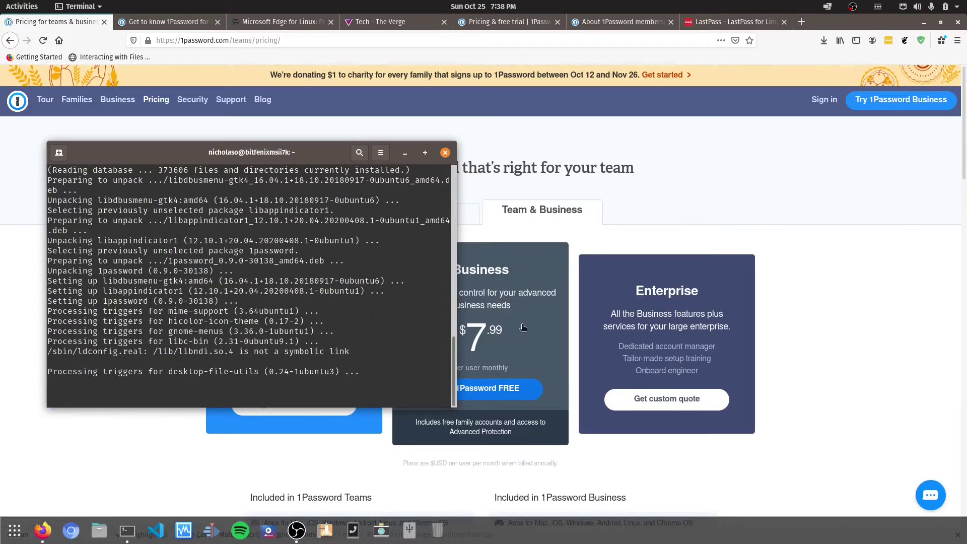
pyautogui.click(880, 311)
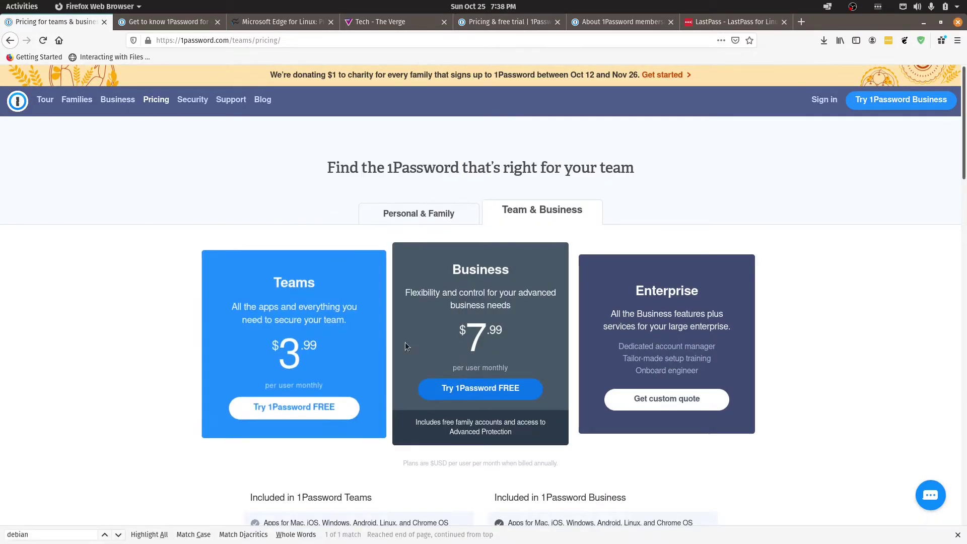
pyautogui.click(446, 222)
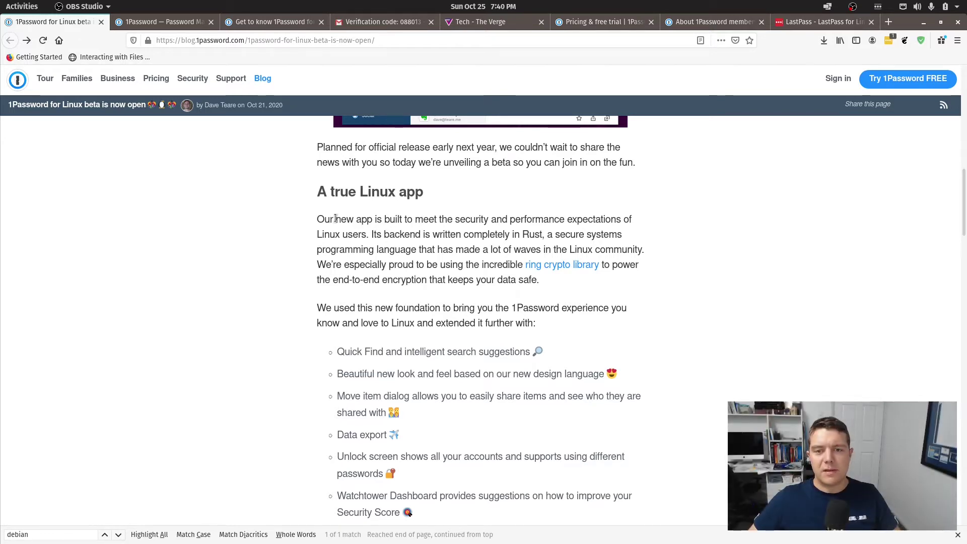
pyautogui.moveTo(323, 220); pyautogui.dragTo(387, 221)
pyautogui.click(386, 220)
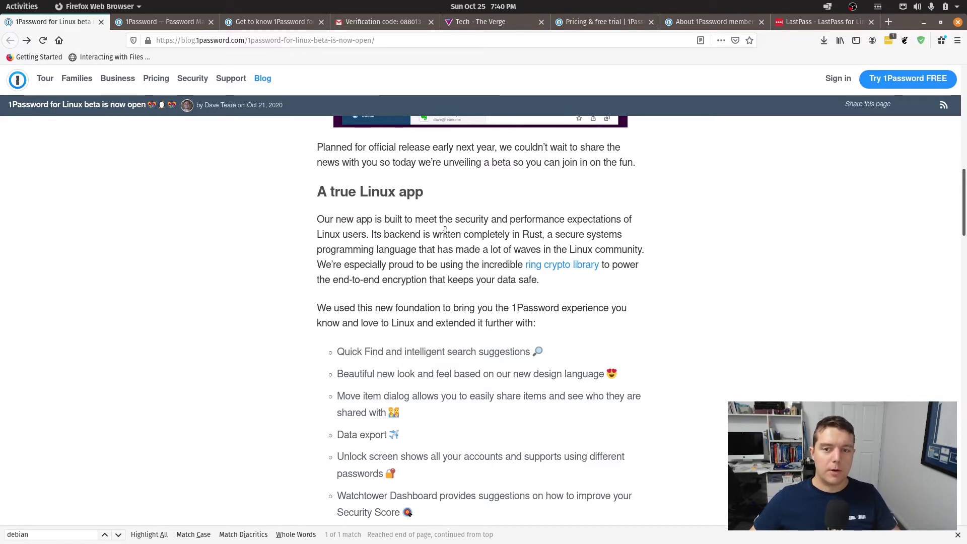
pyautogui.moveTo(519, 233); pyautogui.dragTo(536, 231)
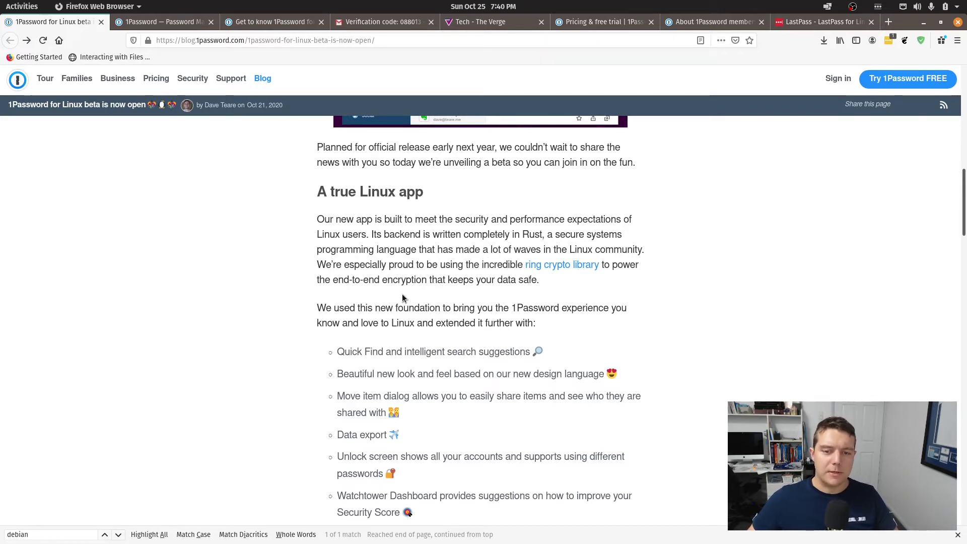
pyautogui.scroll(-1, 397, 301)
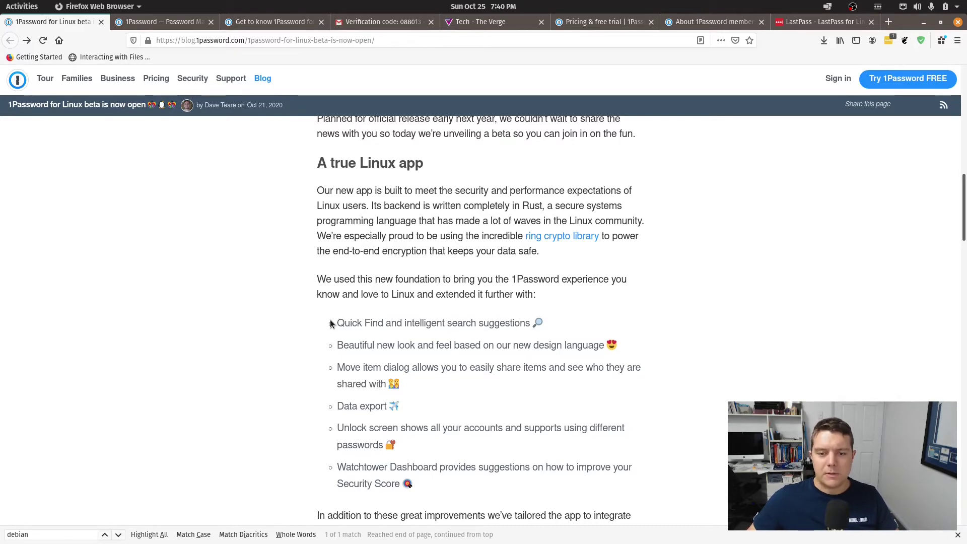
pyautogui.moveTo(330, 323); pyautogui.dragTo(519, 320)
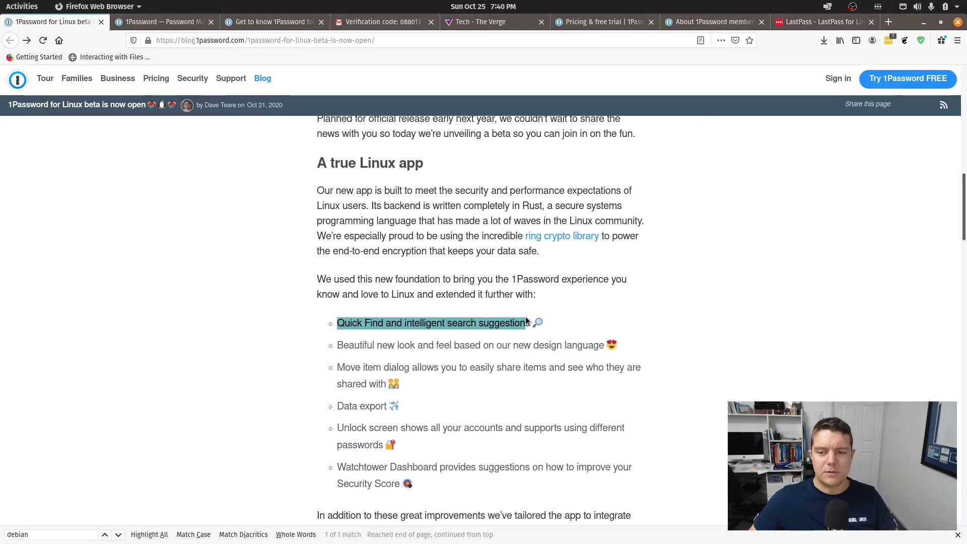
pyautogui.scroll(5, 527, 320)
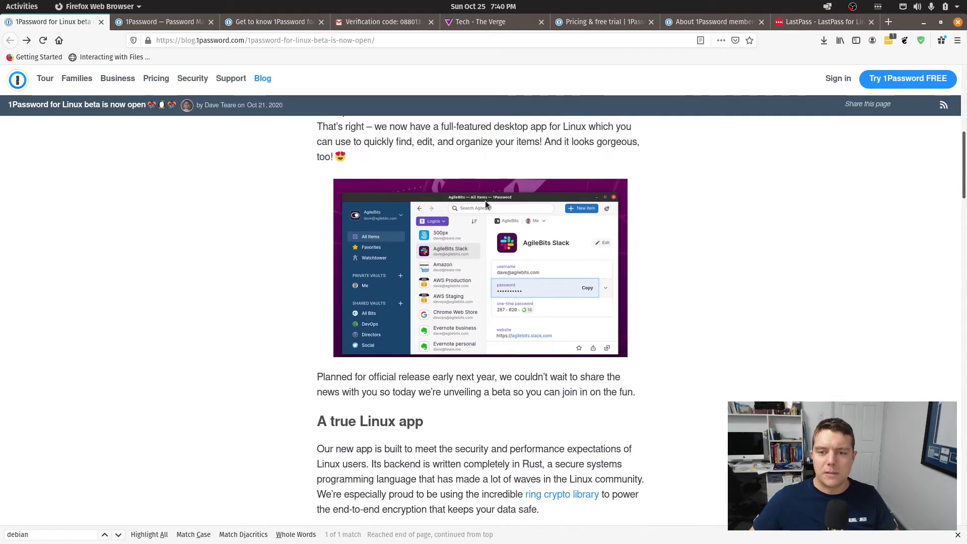
pyautogui.scroll(-6, 492, 210)
pyautogui.moveTo(338, 348); pyautogui.dragTo(364, 387)
pyautogui.click(366, 360)
pyautogui.scroll(-2, 352, 393)
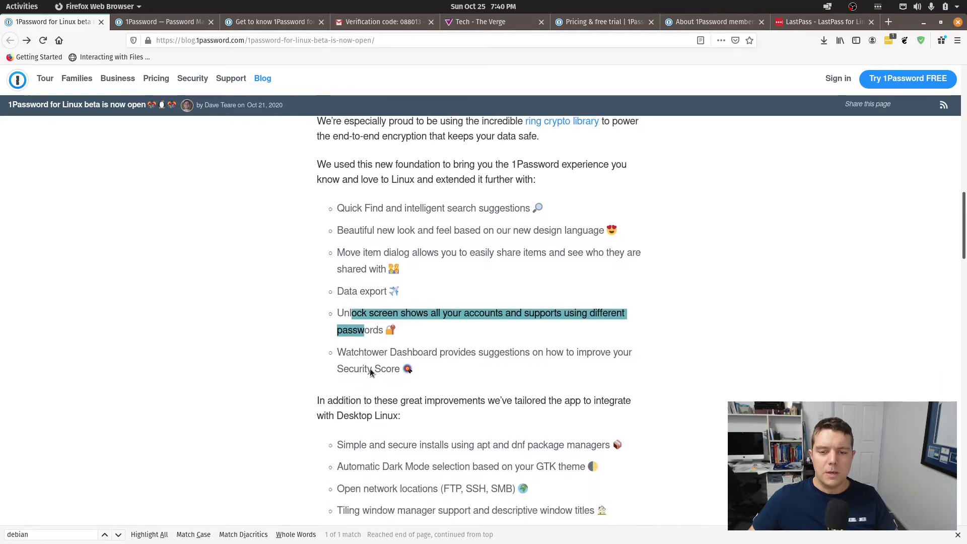
pyautogui.moveTo(363, 353); pyautogui.dragTo(534, 368)
pyautogui.click(393, 357)
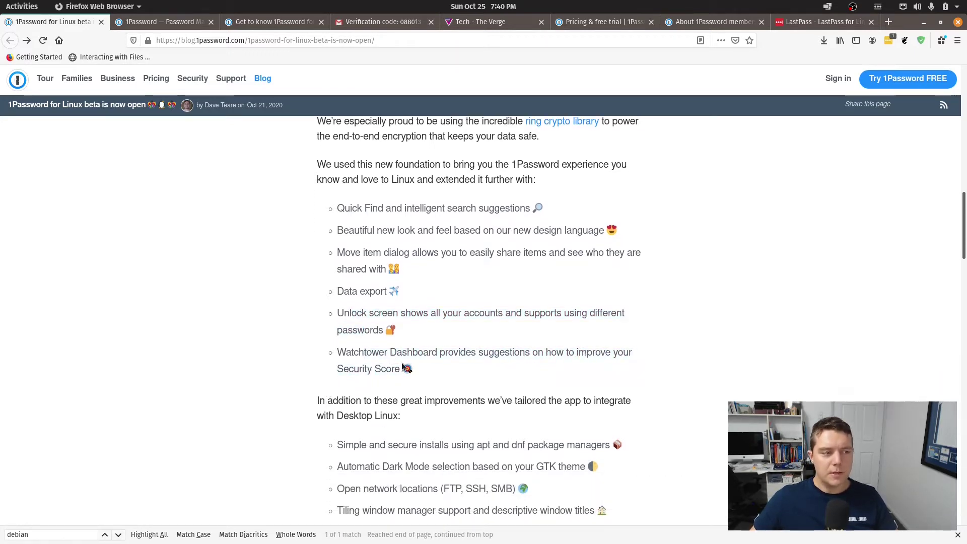
pyautogui.moveTo(402, 369); pyautogui.dragTo(359, 279)
pyautogui.click(614, 386)
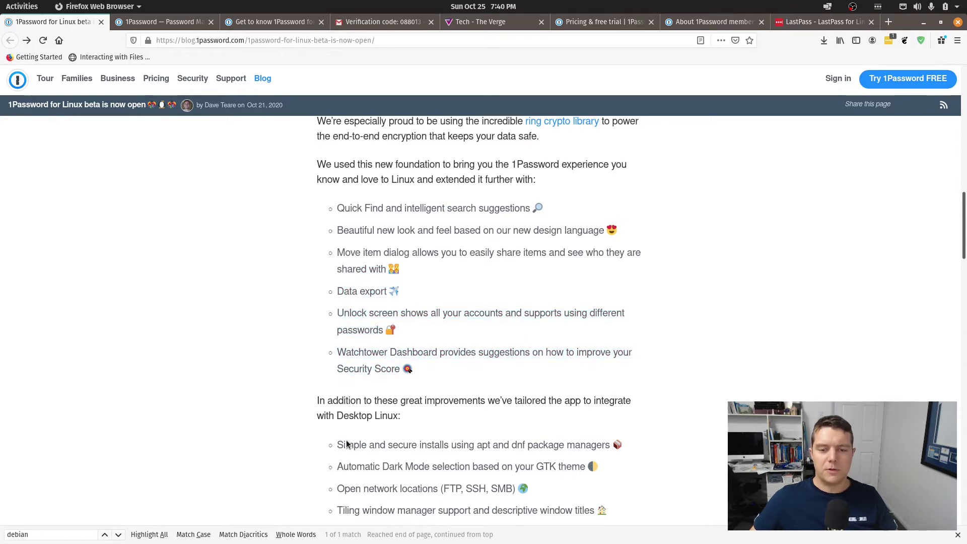
pyautogui.scroll(-6, 330, 428)
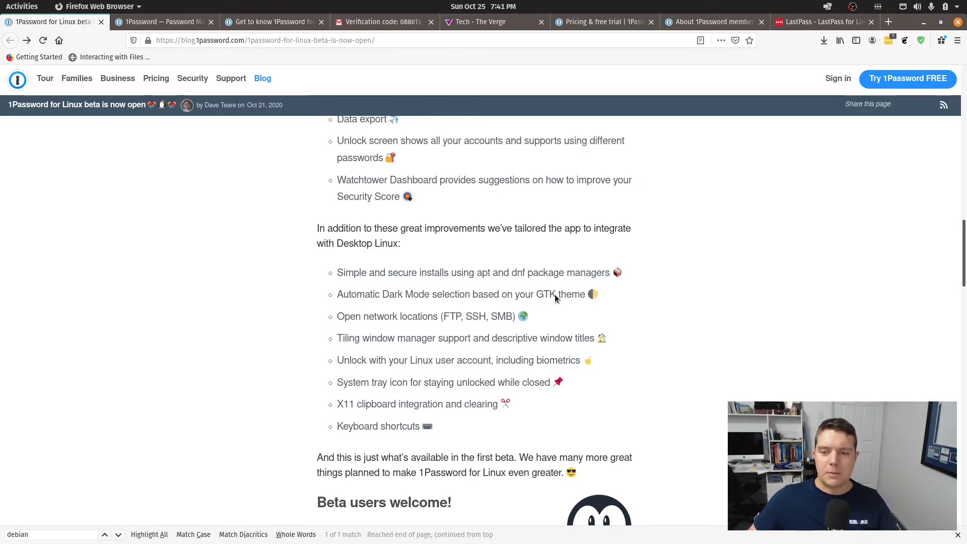
pyautogui.tripleClick(462, 298)
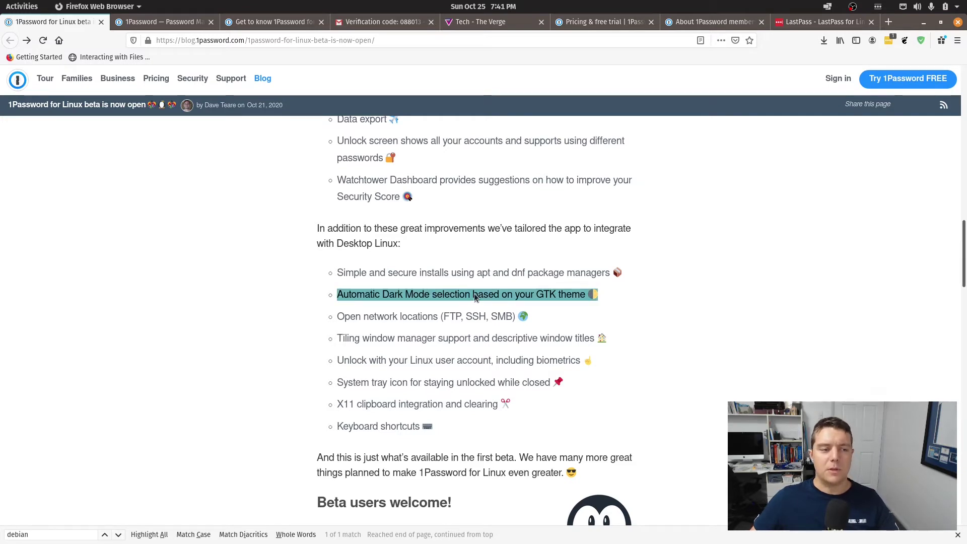
pyautogui.click(475, 297)
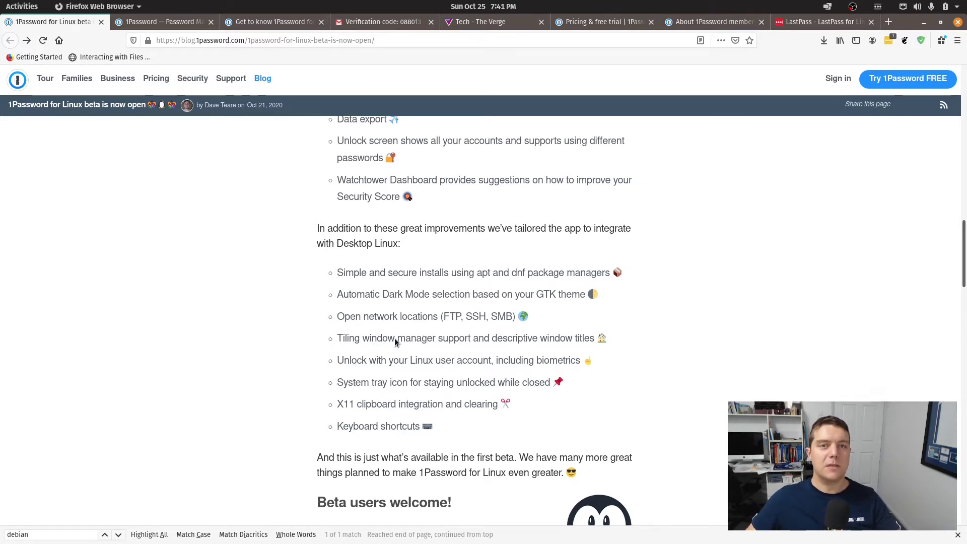
# Scroll down the beta announcement to the apt-get install 1password heading and highlight it
pyautogui.scroll(-5, 388, 337)
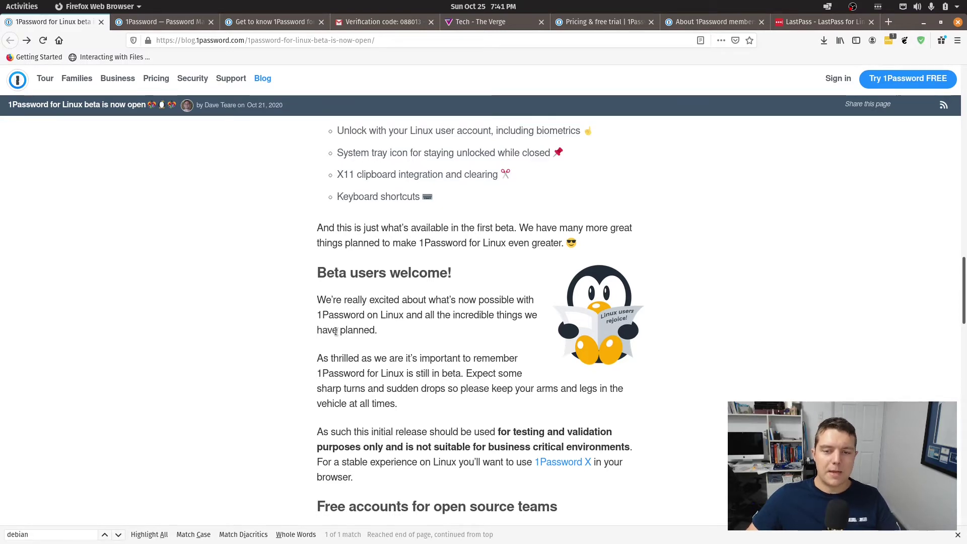
pyautogui.scroll(-2, 322, 352)
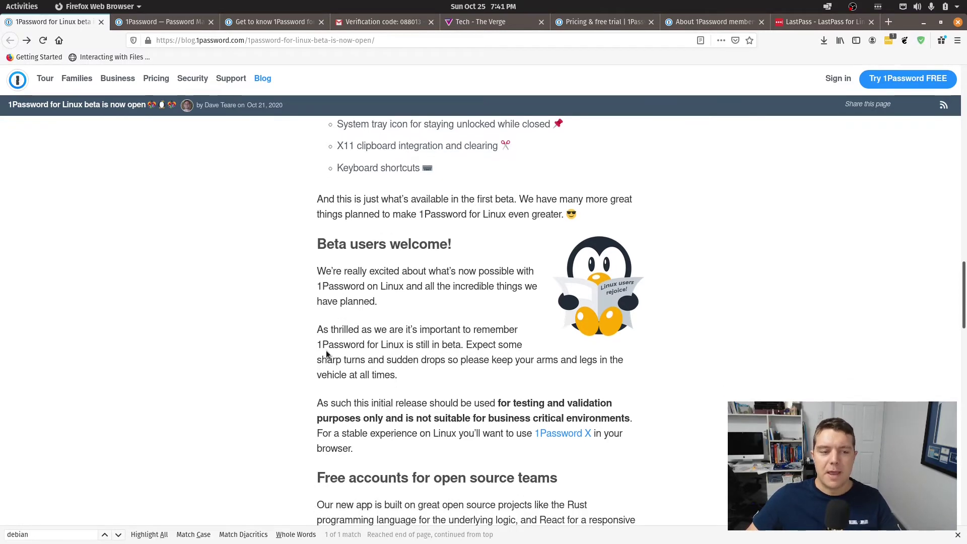
pyautogui.scroll(-1, 355, 344)
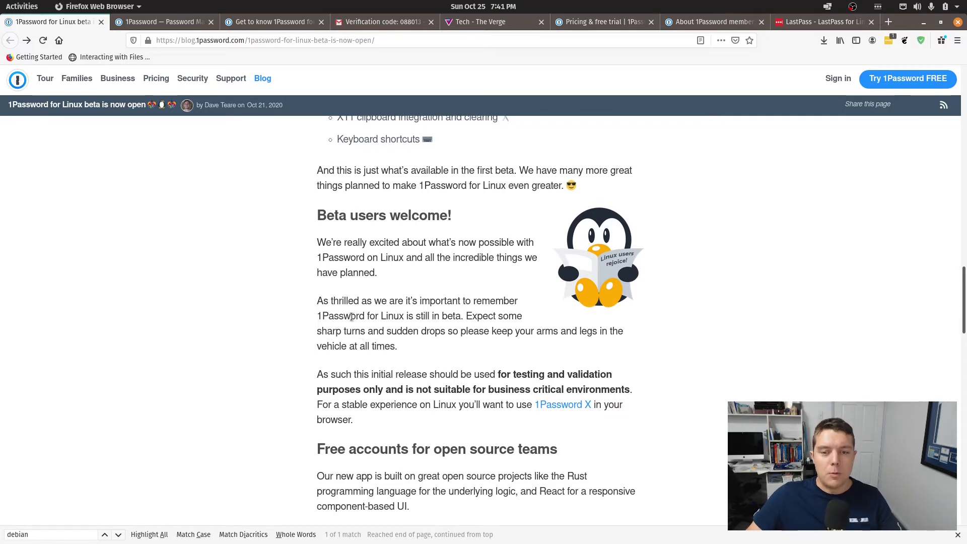
pyautogui.scroll(-1, 354, 317)
pyautogui.scroll(-2, 340, 388)
pyautogui.moveTo(311, 358); pyautogui.dragTo(494, 367)
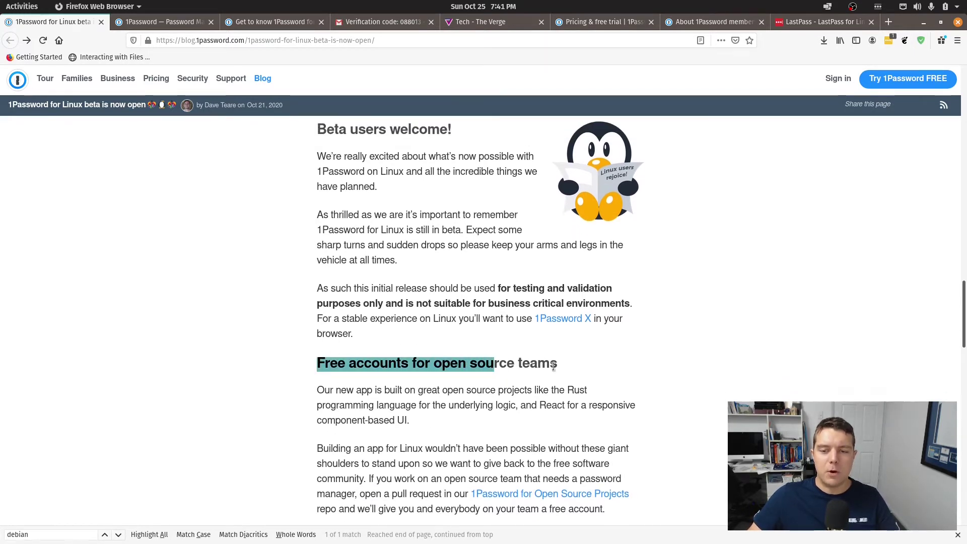
pyautogui.scroll(-2, 556, 368)
pyautogui.scroll(-4, 558, 377)
pyautogui.click(314, 234)
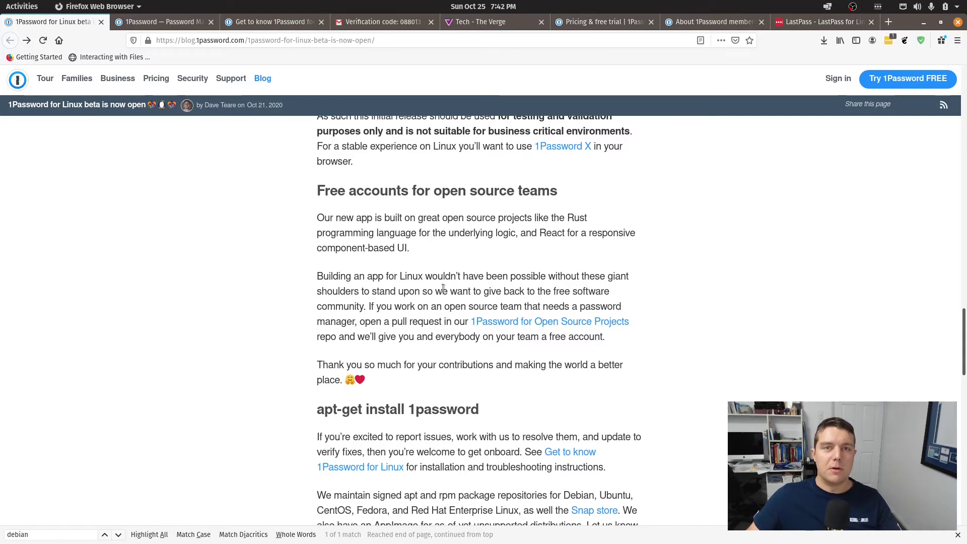
# Copy the 'apt-get install 1password' heading text and scroll to the article's end
pyautogui.scroll(-2, 234, 283)
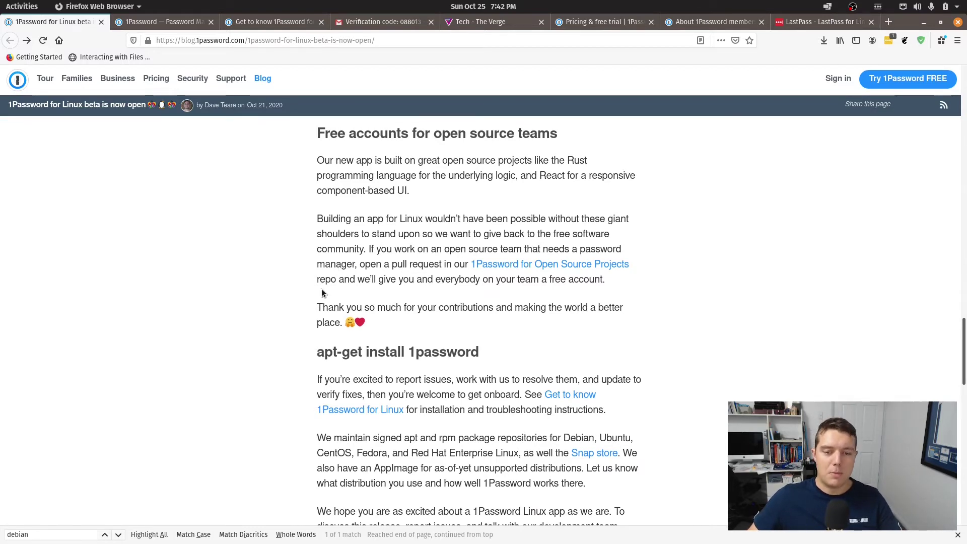
pyautogui.scroll(-1, 304, 325)
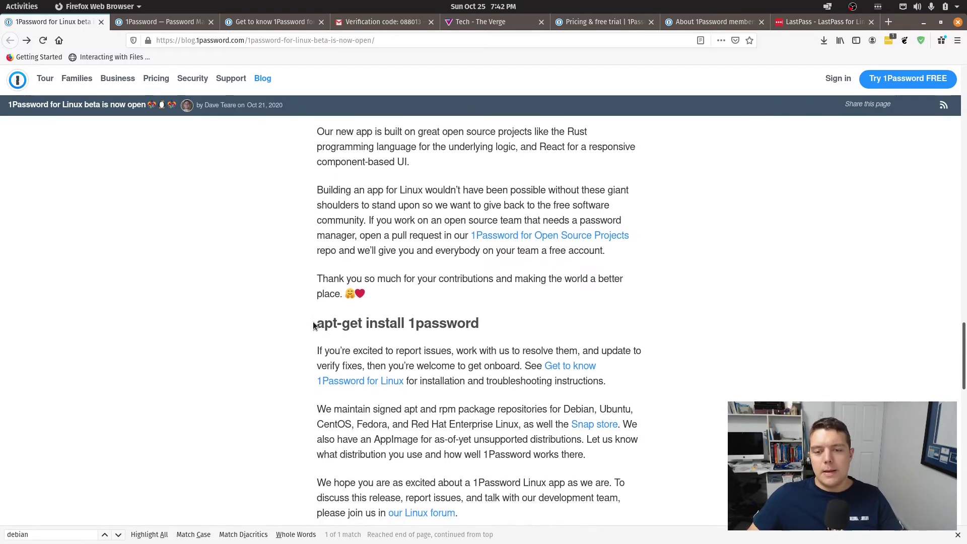
pyautogui.moveTo(313, 323); pyautogui.dragTo(485, 331)
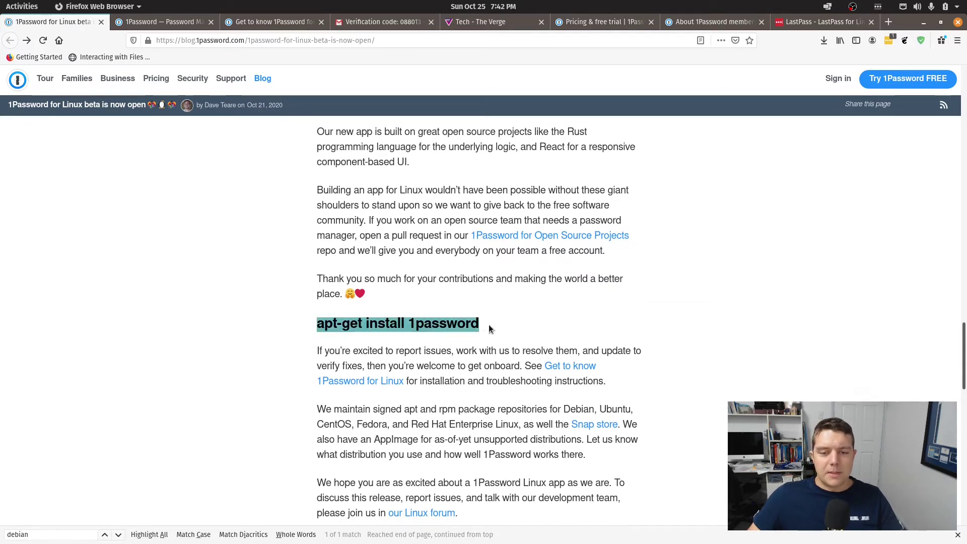
pyautogui.rightClick(487, 321)
pyautogui.click(497, 327)
pyautogui.click(362, 325)
pyautogui.scroll(-10, 366, 332)
pyautogui.scroll(-4, 367, 335)
pyautogui.scroll(7, 369, 330)
# Launch the 1Password app by searching '1pass' in Activities
pyautogui.moveTo(127, 526)
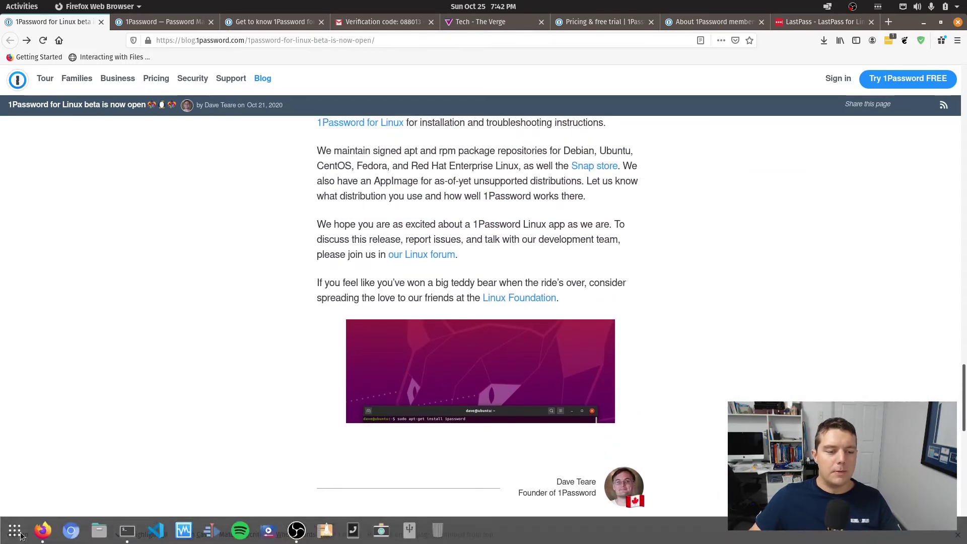
pyautogui.press('super')
pyautogui.write('1pass')
pyautogui.press('Return')
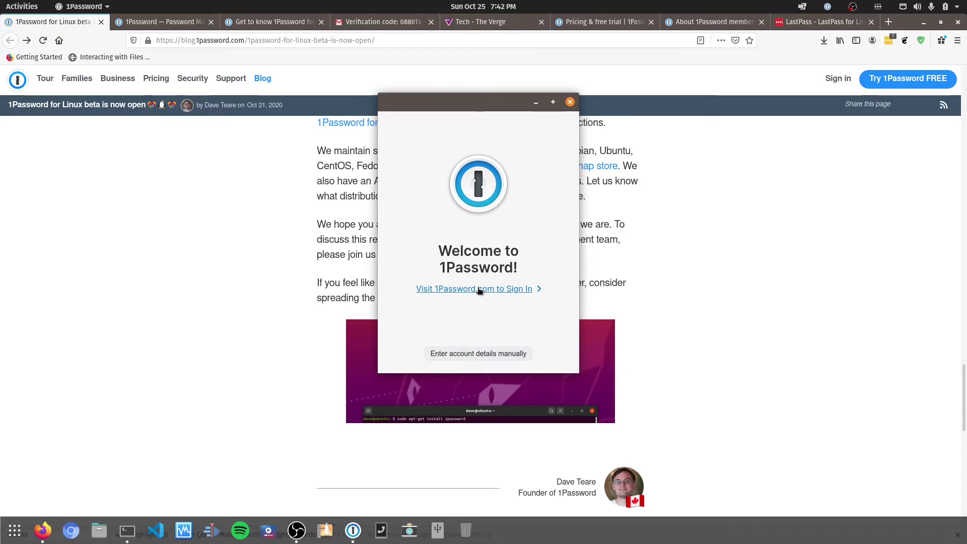
# Try manual account entry, go back, and choose to sign in via 1Password.com
pyautogui.click(479, 355)
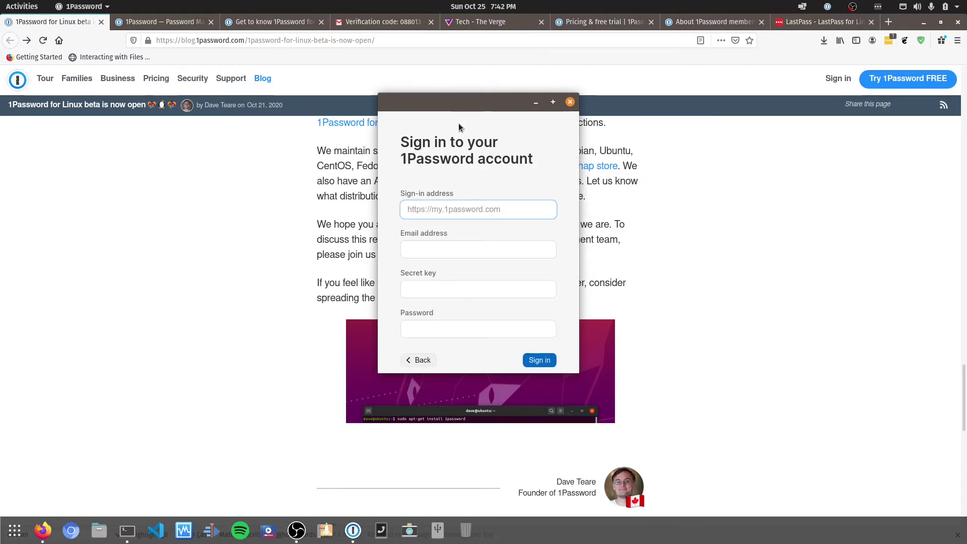
pyautogui.click(416, 358)
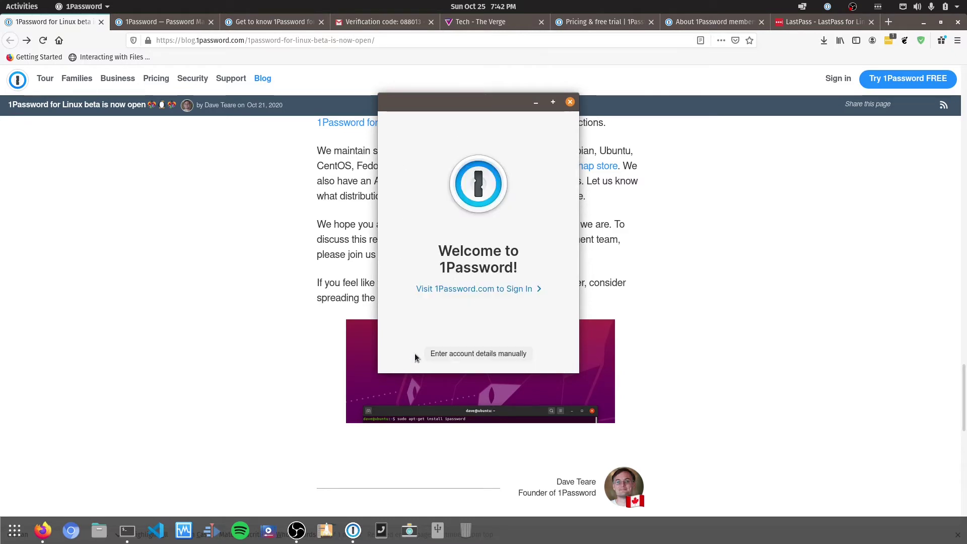
pyautogui.click(440, 291)
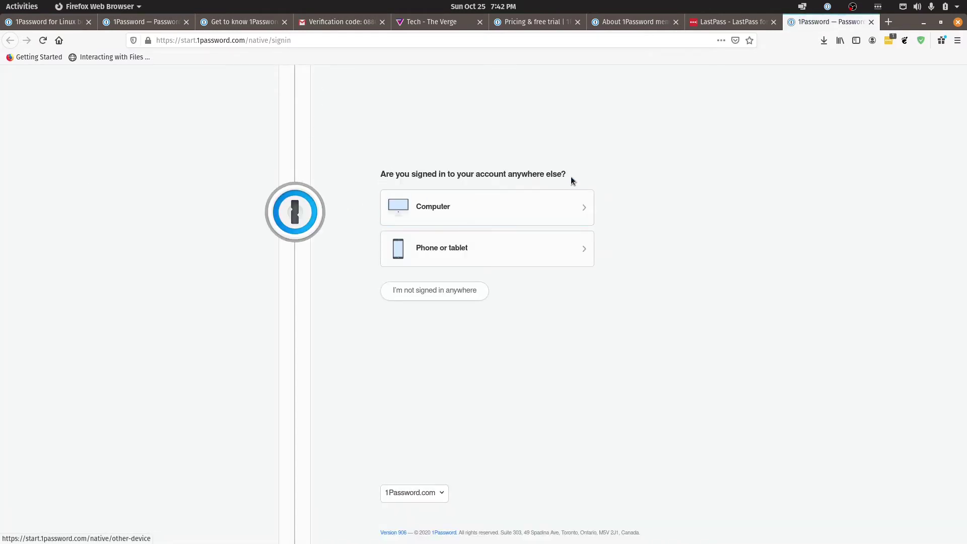
# Choose 'I'm not signed in anywhere else', then allow the link to open the 1Password app
pyautogui.click(458, 289)
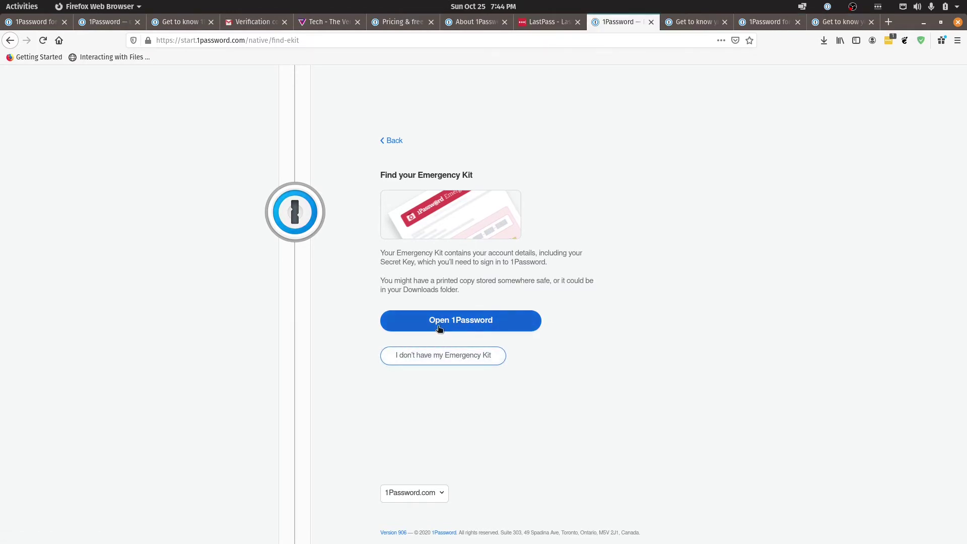
pyautogui.click(433, 325)
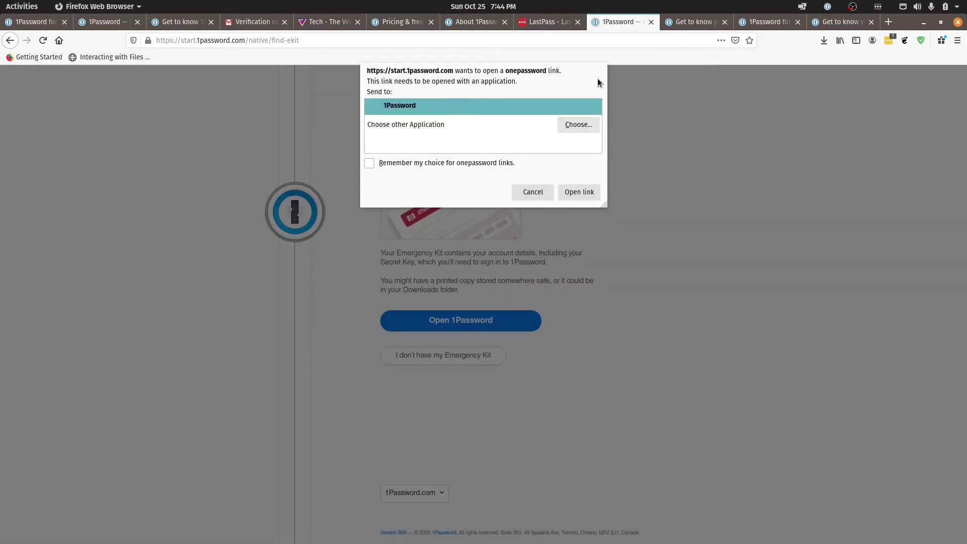
pyautogui.click(580, 192)
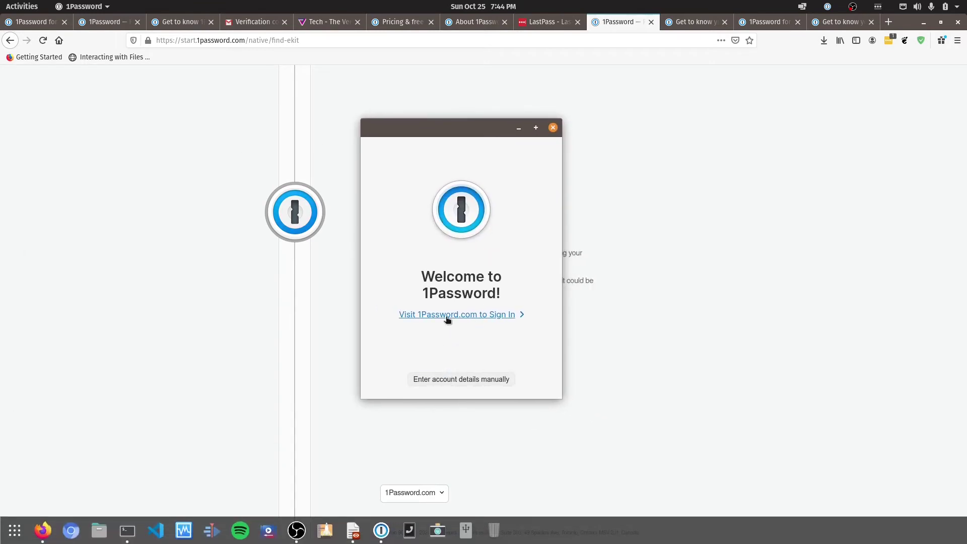
# Enter account details manually, paste in the e-mail and next sign-in field, and sign in
pyautogui.click(443, 377)
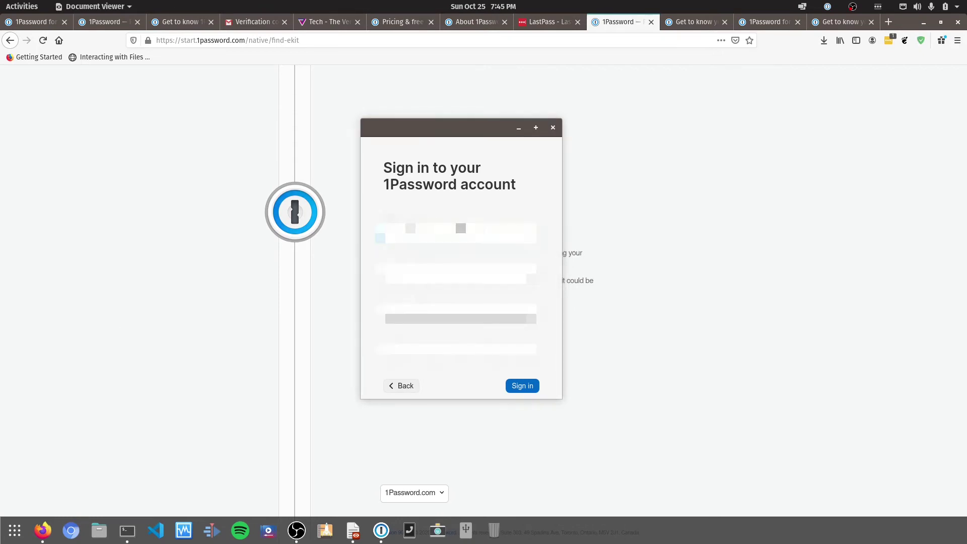
pyautogui.hotkey('alt', 'Tab')
pyautogui.hotkey('ctrl', 'v')
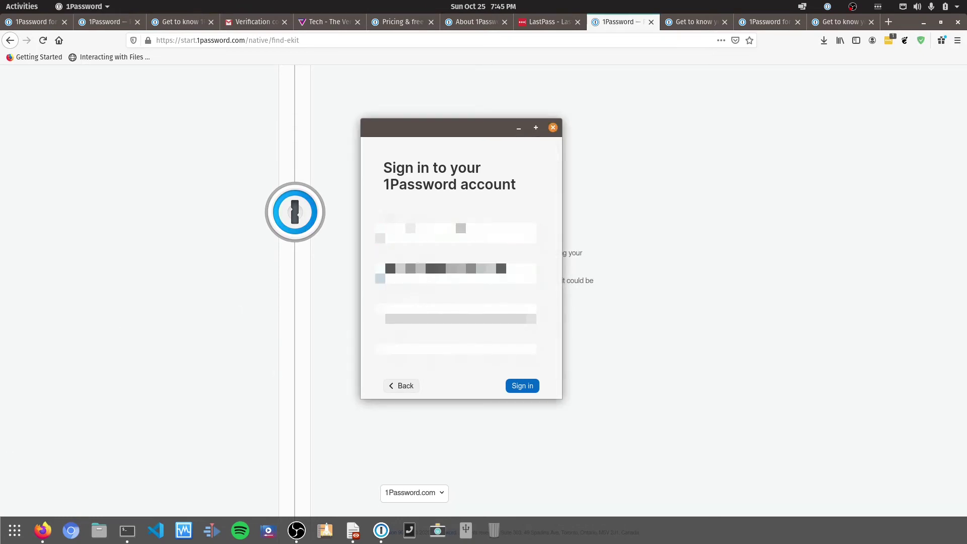
pyautogui.hotkey('alt', 'Tab')
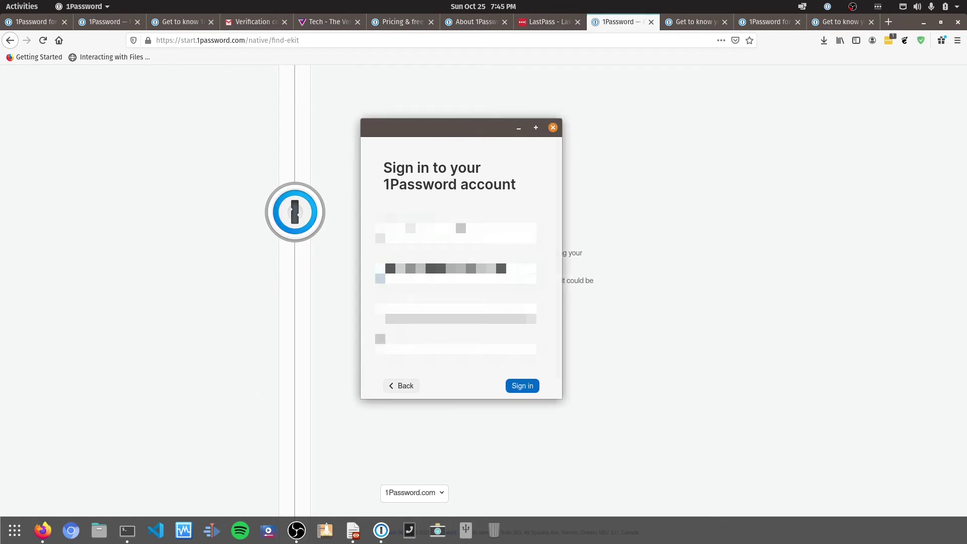
pyautogui.hotkey('ctrl', 'v')
pyautogui.press('Tab')
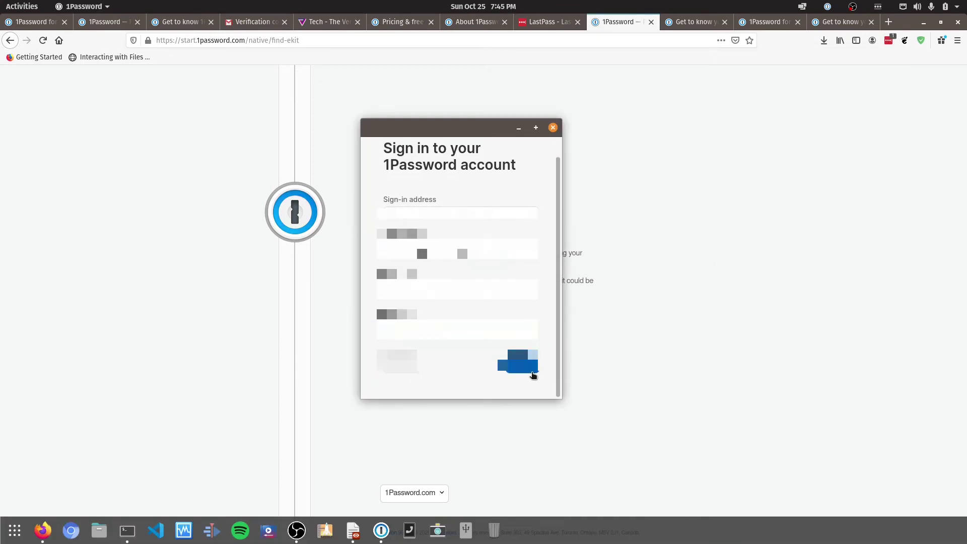
pyautogui.click(531, 371)
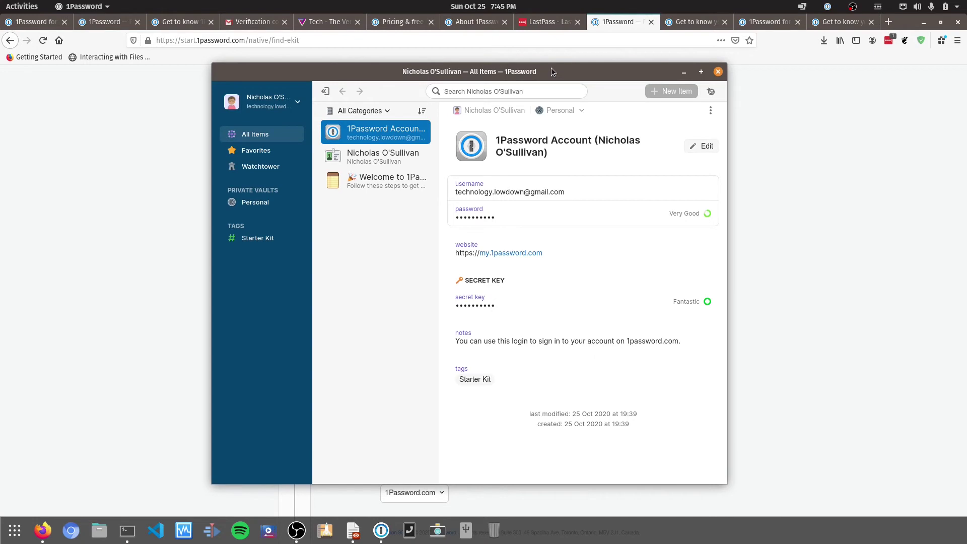
# Maximize the window and browse Favorites, All Items, the identity, the account login and the Welcome note
pyautogui.doubleClick(309, 76)
pyautogui.click(47, 97)
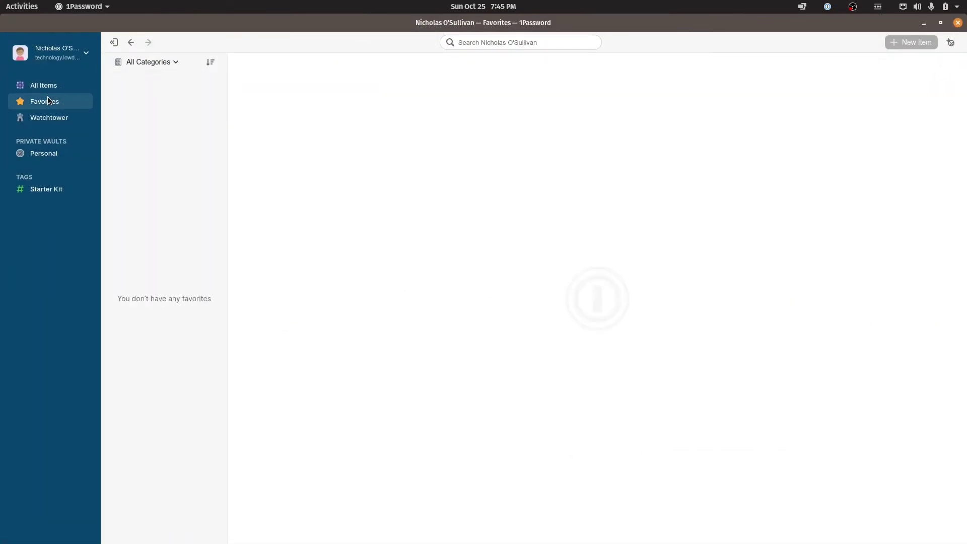
pyautogui.click(55, 88)
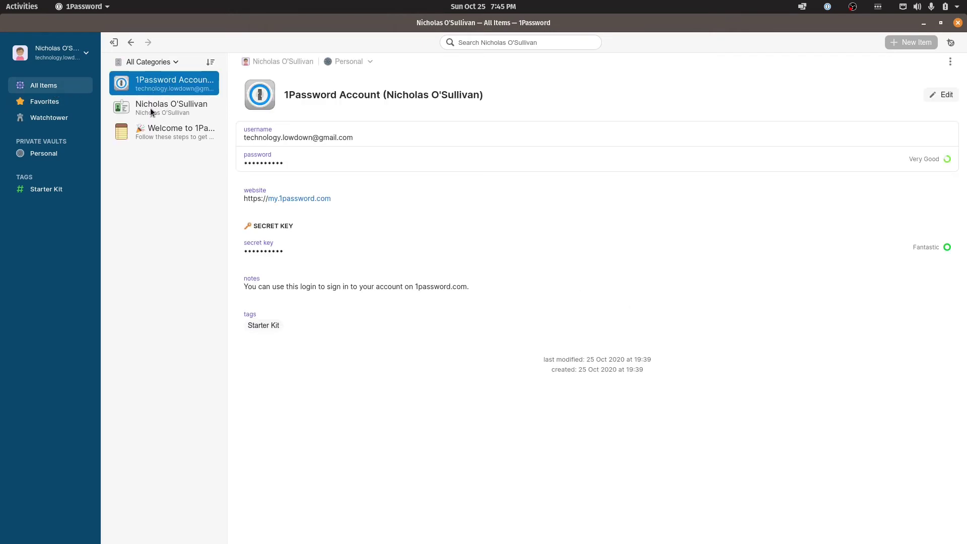
pyautogui.click(151, 114)
pyautogui.click(165, 90)
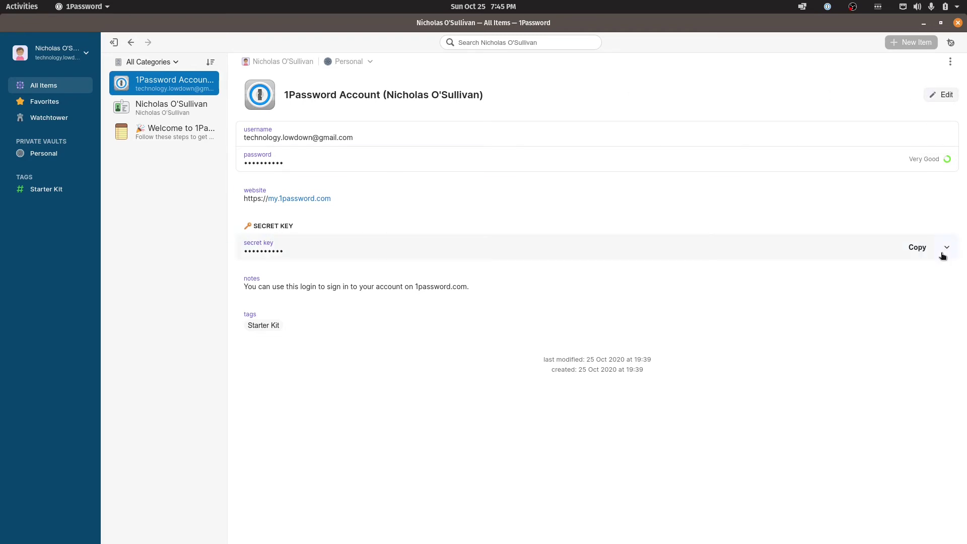
pyautogui.click(947, 249)
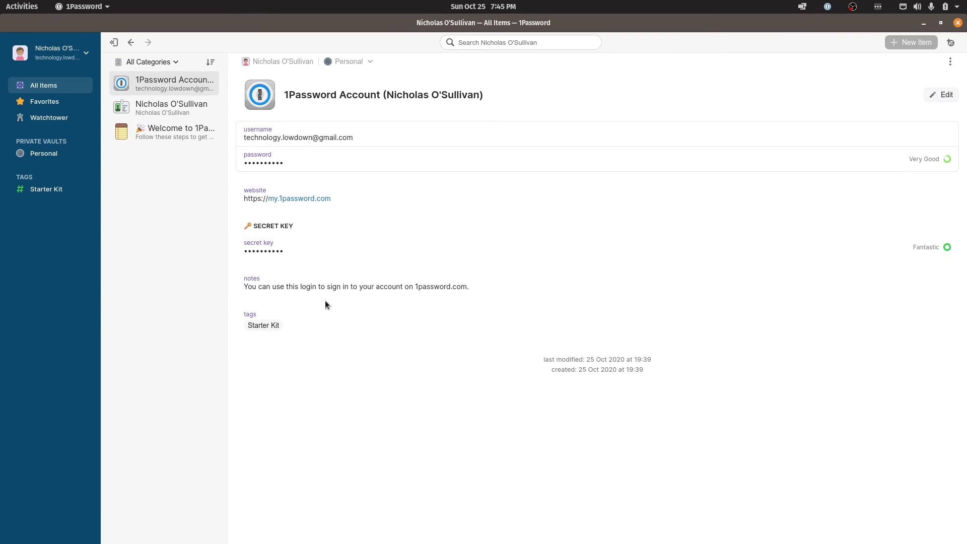
pyautogui.click(157, 112)
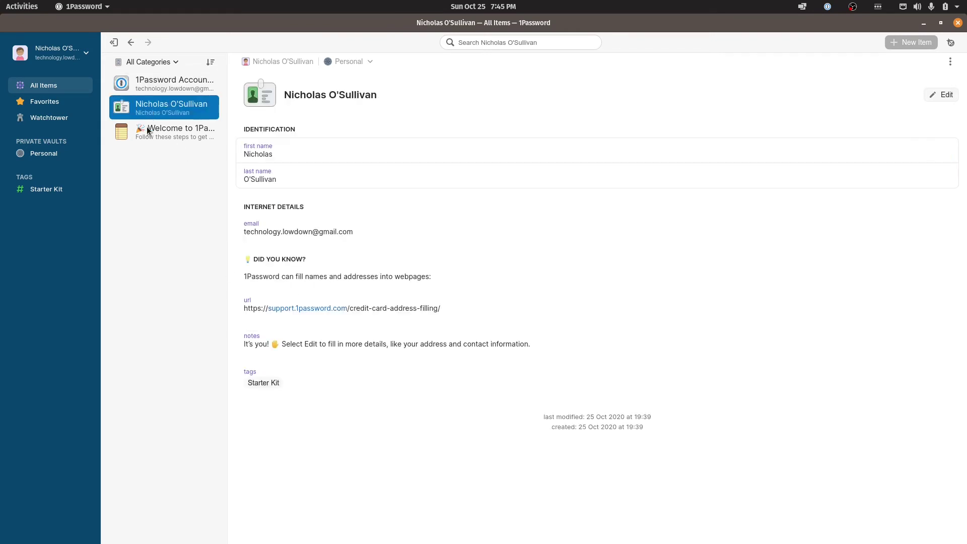
pyautogui.click(148, 130)
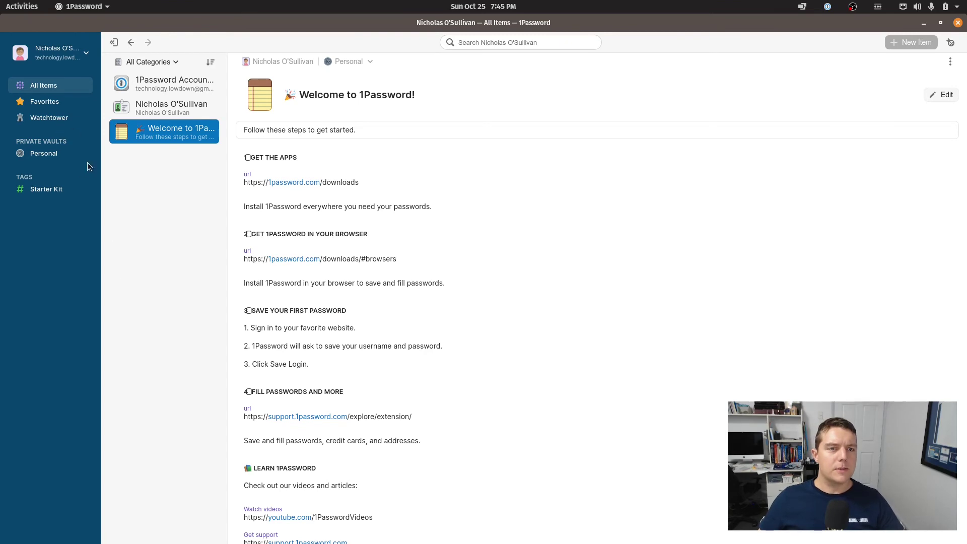
# Try the new-item button, Favorites and the item options menu, then revisit the note and identity
pyautogui.click(914, 41)
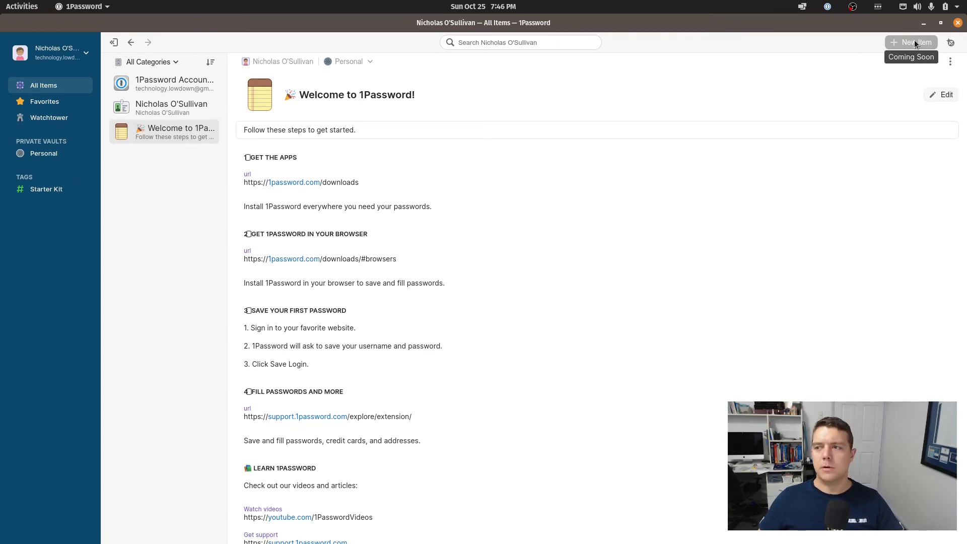
pyautogui.click(46, 101)
pyautogui.click(50, 88)
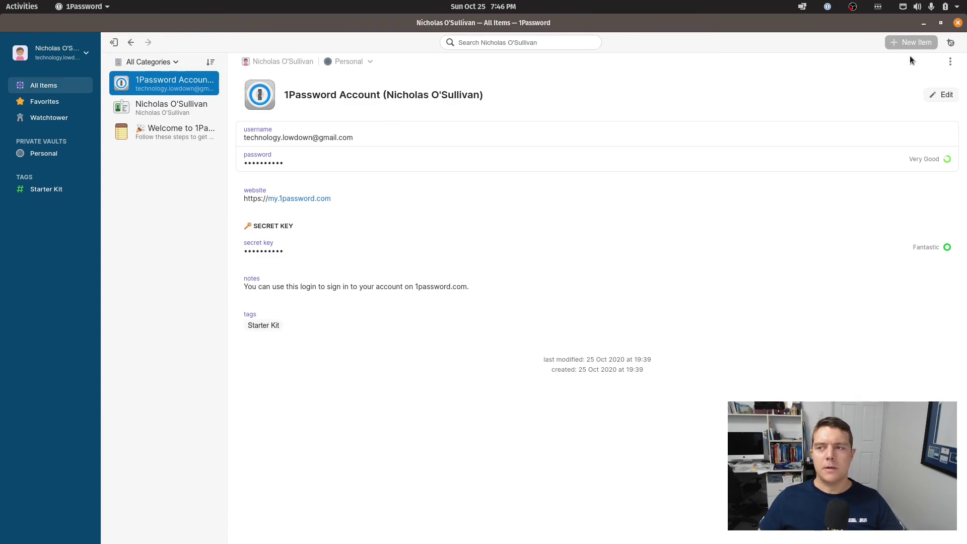
pyautogui.click(950, 62)
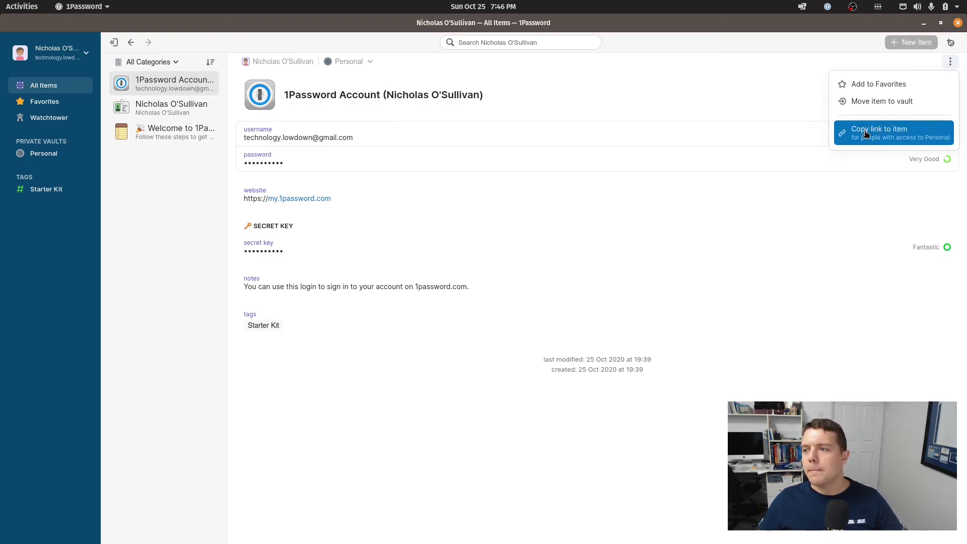
pyautogui.click(183, 212)
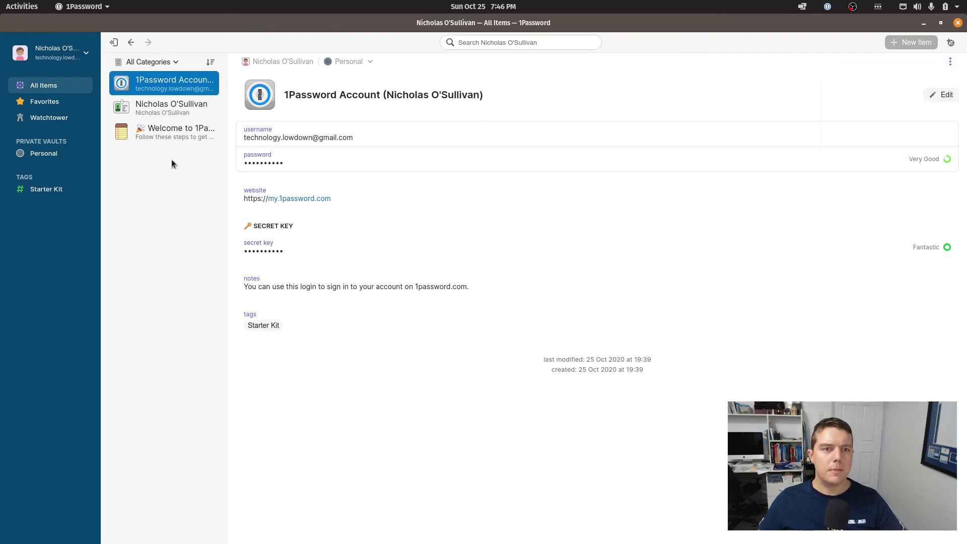
pyautogui.click(162, 129)
pyautogui.click(173, 105)
# In the Personal vault, filter by Logins, then Secure Notes, then Identities
pyautogui.click(50, 153)
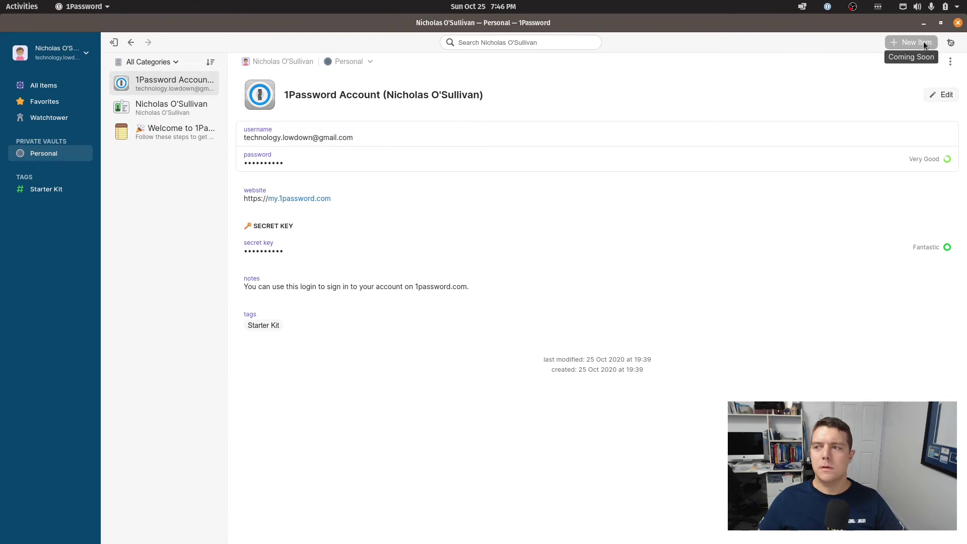
pyautogui.click(161, 65)
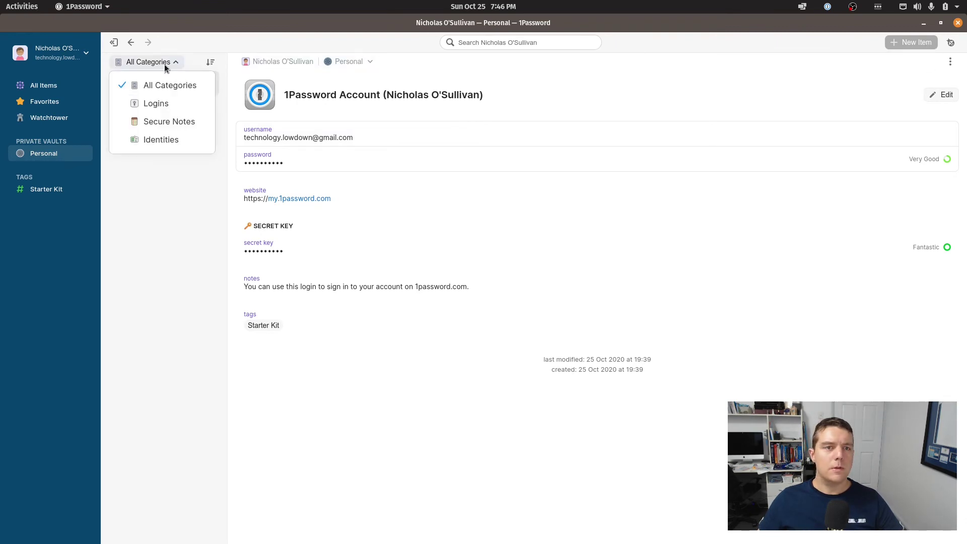
pyautogui.click(154, 108)
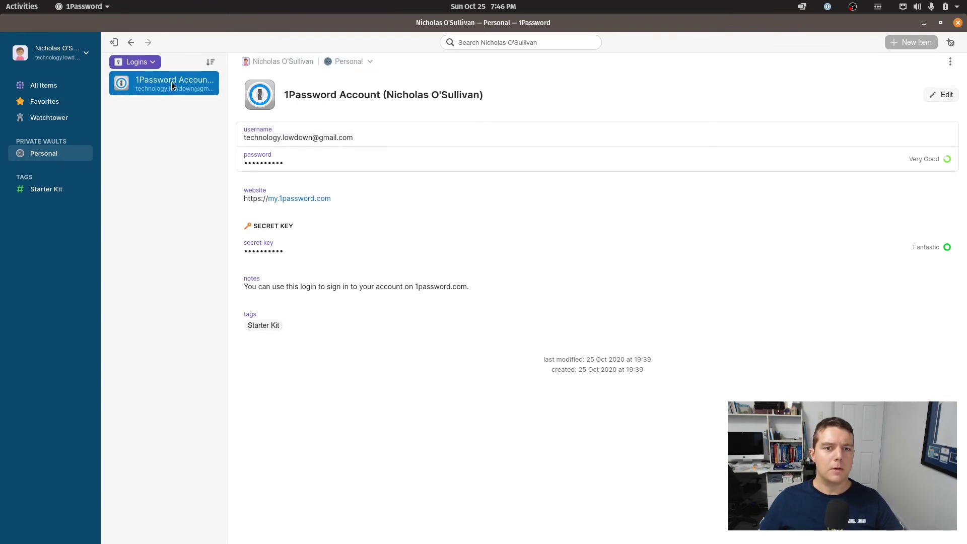
pyautogui.click(151, 64)
pyautogui.click(154, 122)
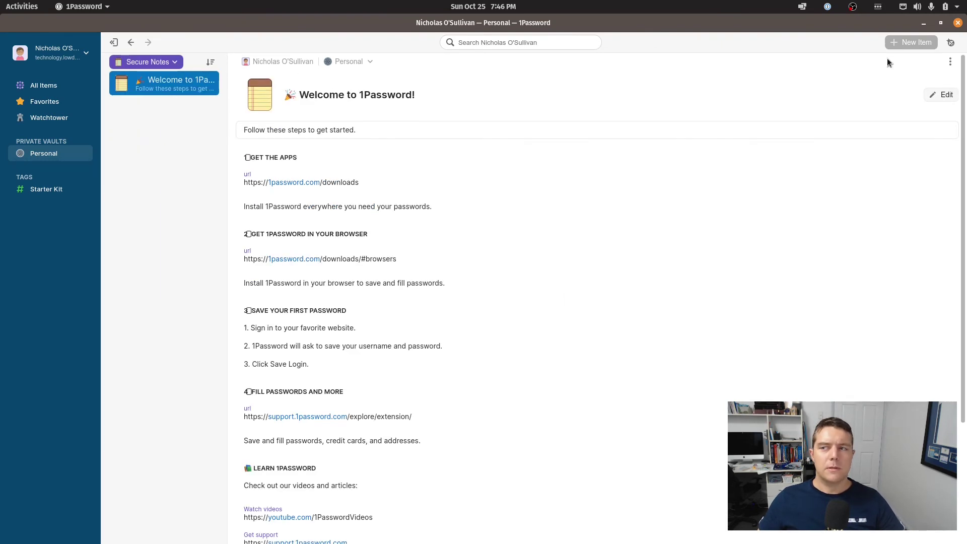
pyautogui.click(161, 61)
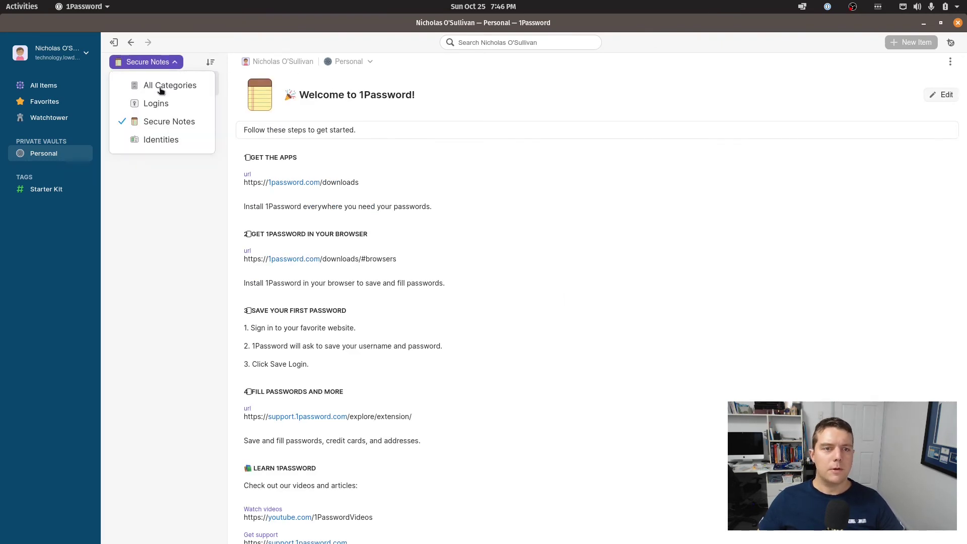
pyautogui.click(161, 138)
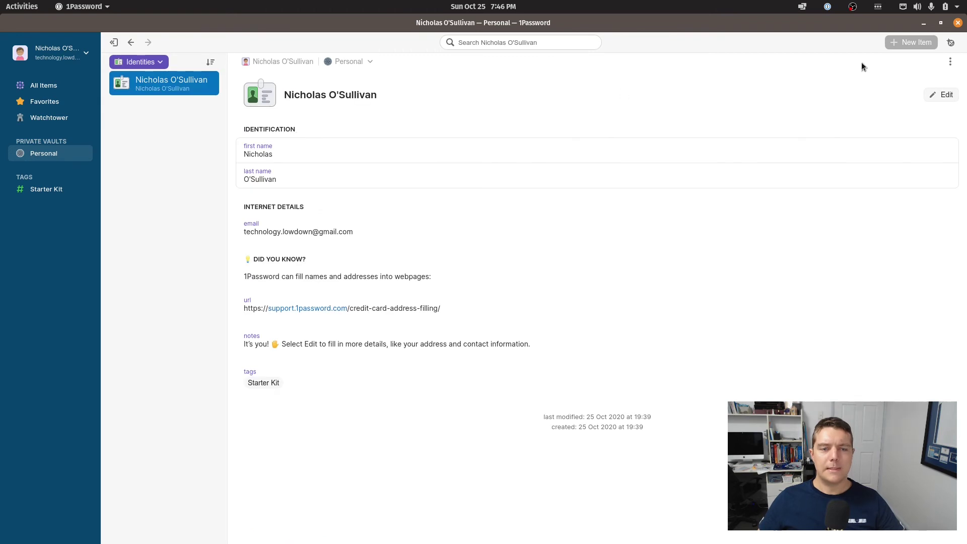
# Show all categories again, then open and close the app's settings file from the account menu
pyautogui.click(51, 87)
pyautogui.click(72, 61)
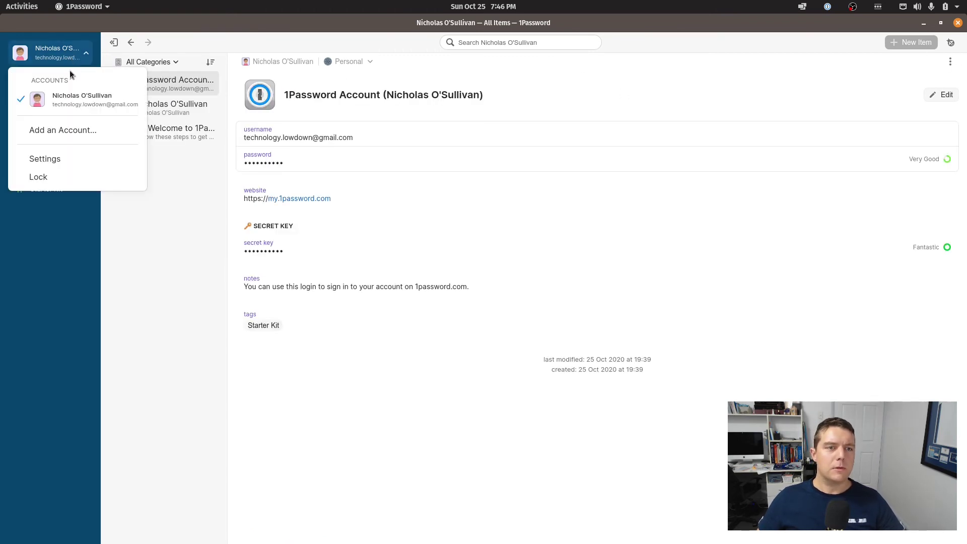
pyautogui.click(44, 158)
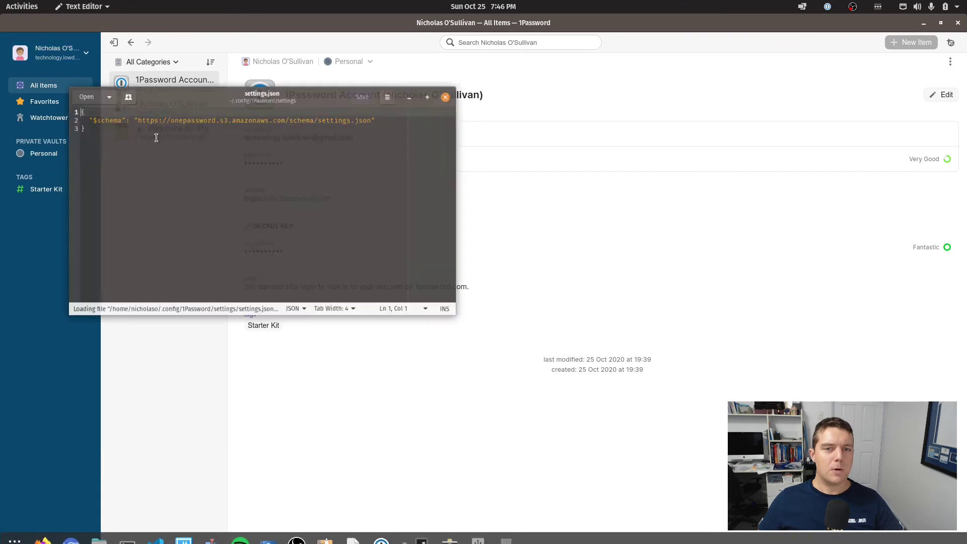
pyautogui.moveTo(298, 75); pyautogui.dragTo(365, 89)
pyautogui.click(532, 86)
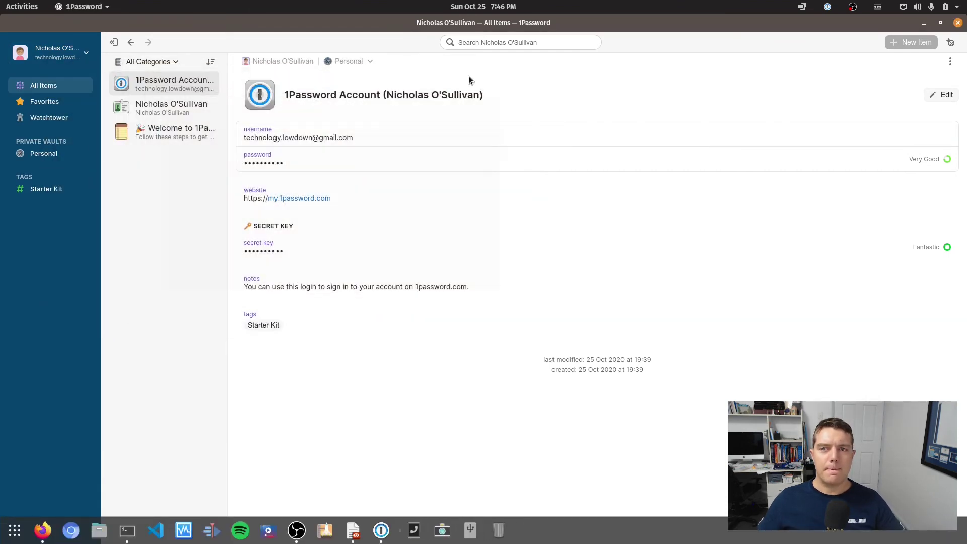
# Browse the Starter Kit tag, return to All Items, then minimize the 1Password window
pyautogui.click(61, 187)
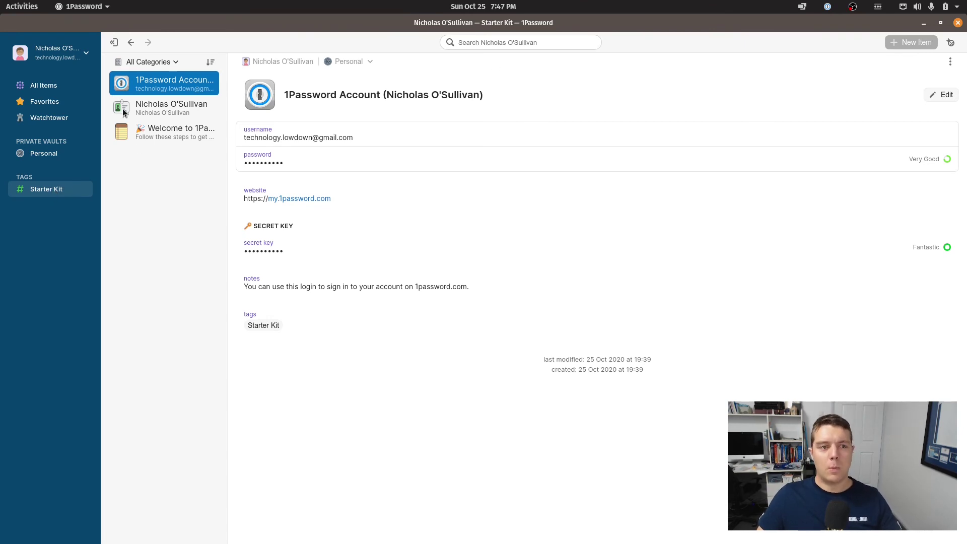
pyautogui.click(71, 90)
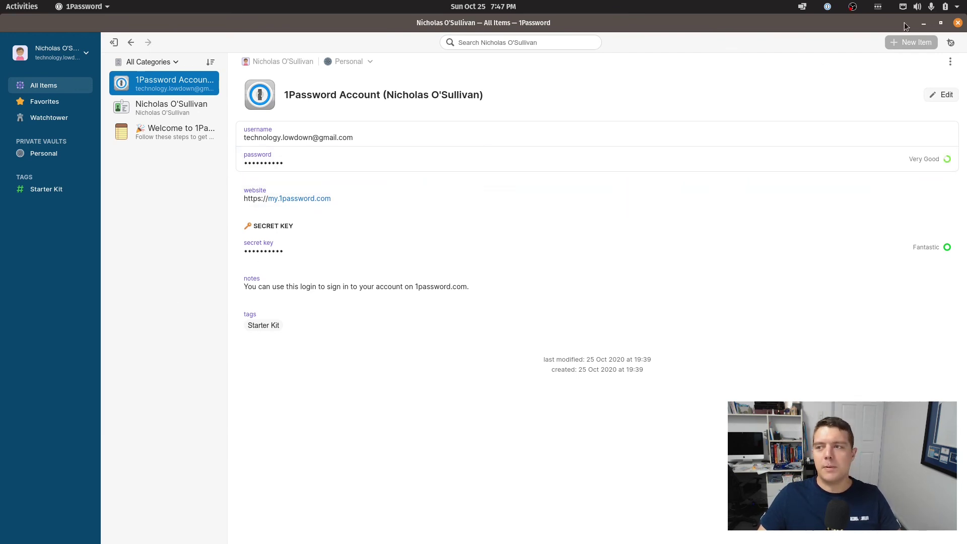
pyautogui.click(923, 25)
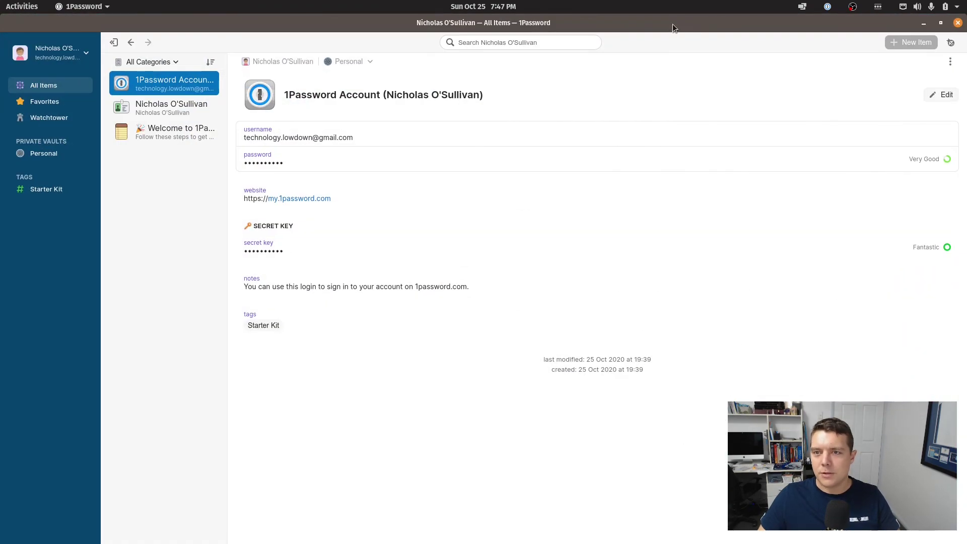
# Hide 1Password and show the beta blog post's apt-get install section, highlighting words in the following paragraph
pyautogui.press('super+h')
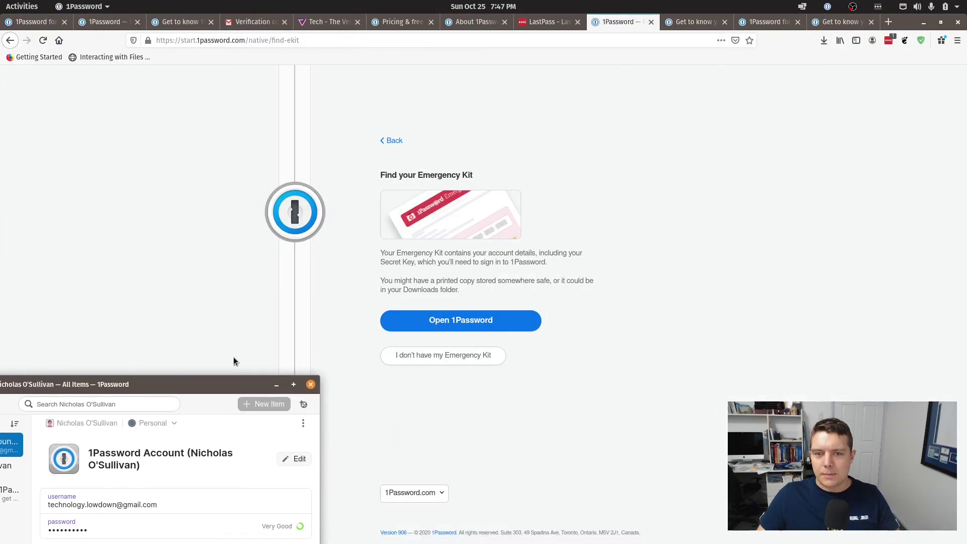
pyautogui.click(33, 21)
pyautogui.scroll(-3, 311, 252)
pyautogui.scroll(3, 312, 251)
pyautogui.scroll(3, 311, 252)
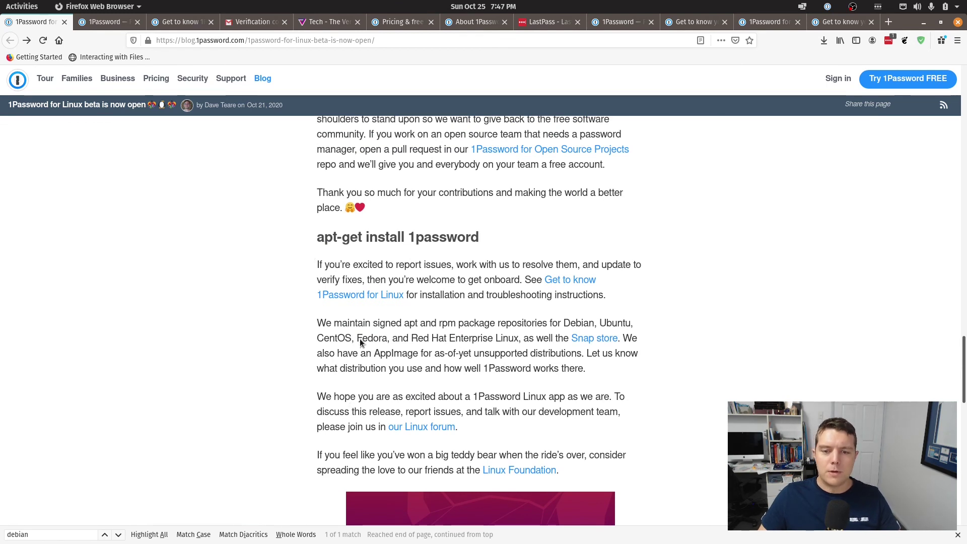
pyautogui.moveTo(391, 398); pyautogui.dragTo(432, 399)
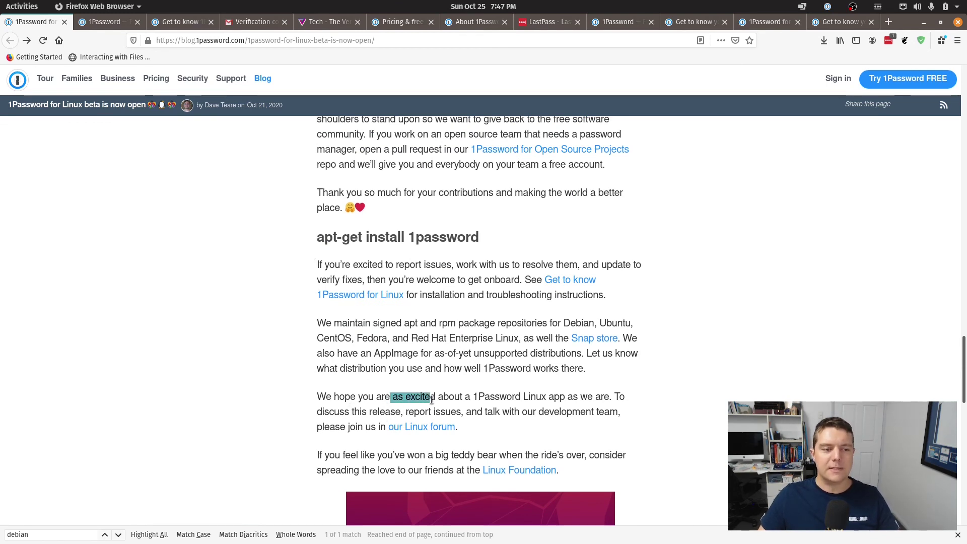